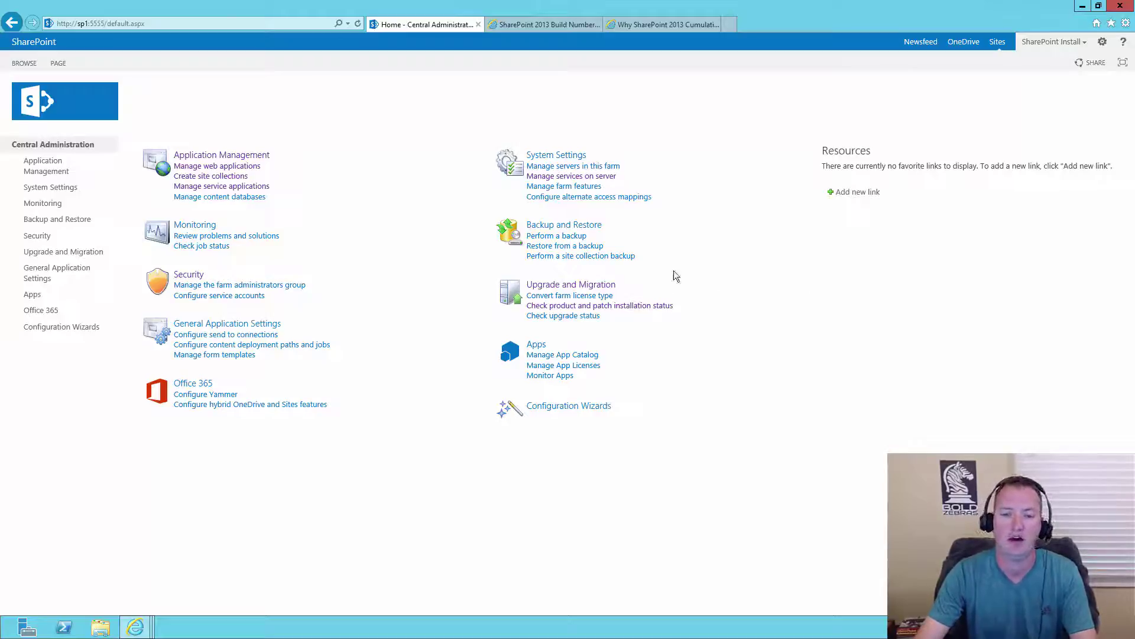
Step: Go to Upgrade and Migration and view server SP1's product and patch installation status
{"action": "left_click", "coordinate": [597, 286]}
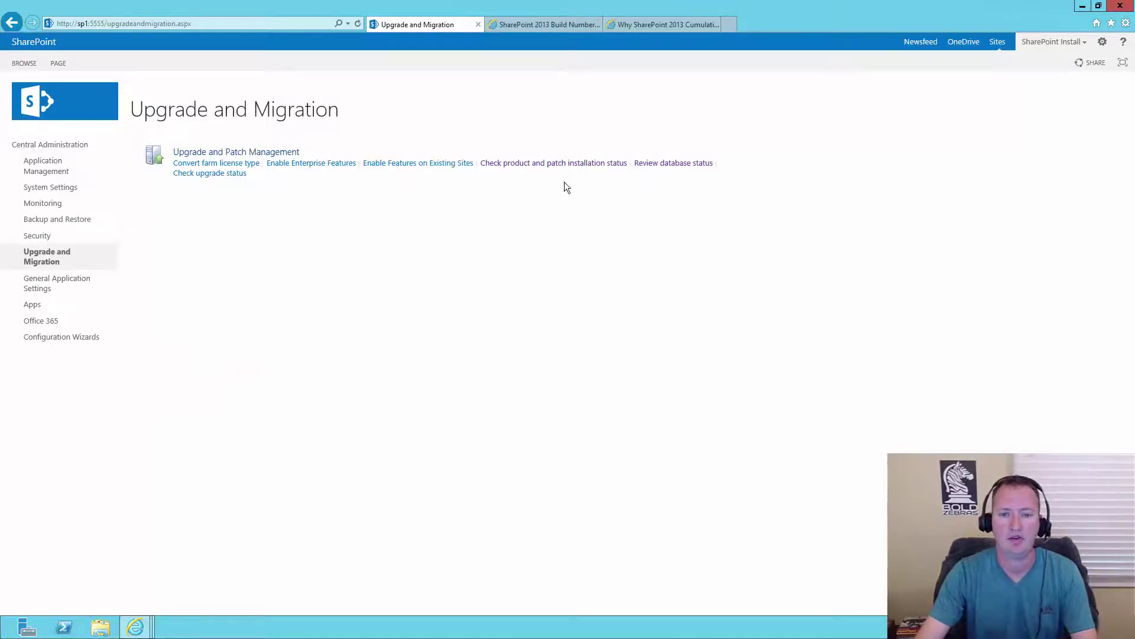
{"action": "left_click", "coordinate": [577, 169]}
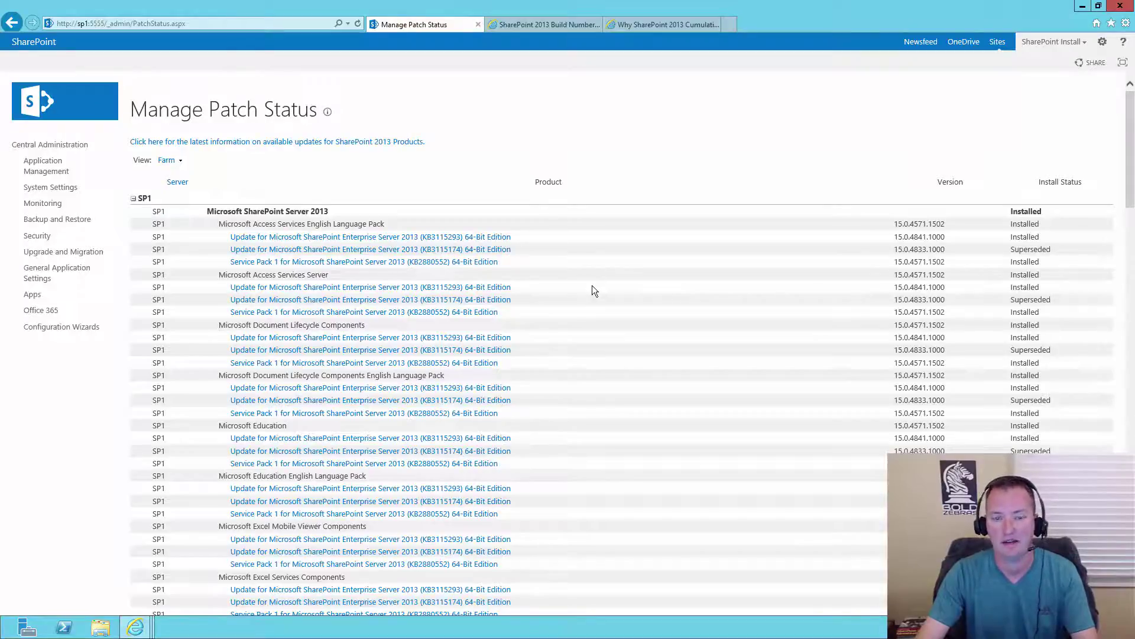
Step: Switch to the SharePoint 2013 Build Numbers post and scroll through its build table
{"action": "left_click", "coordinate": [555, 24]}
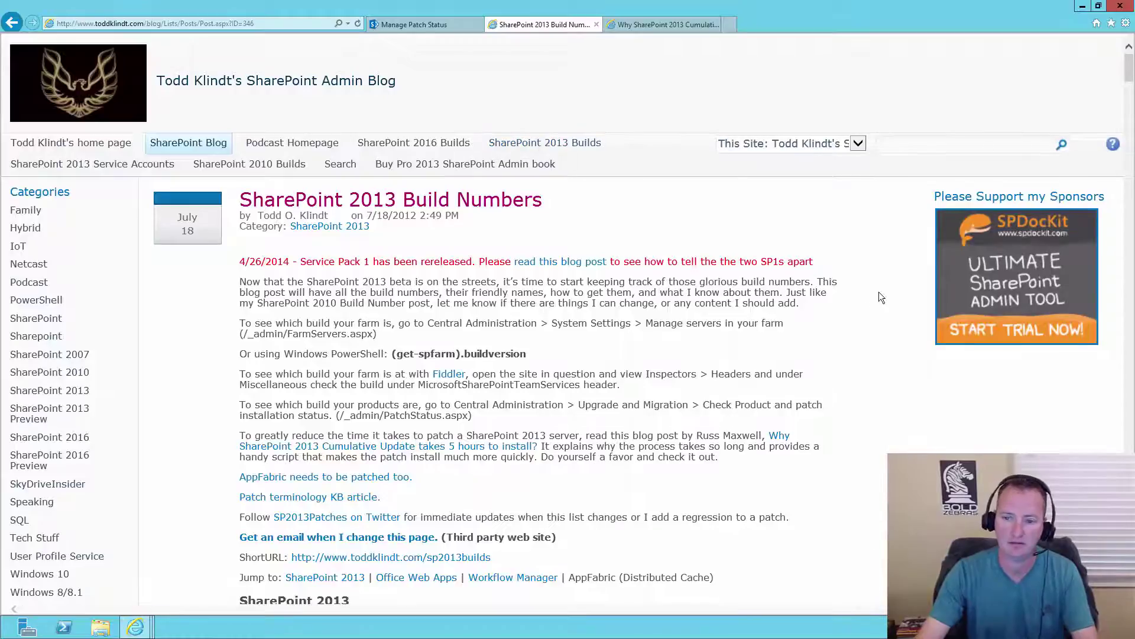
{"action": "scroll", "coordinate": [813, 296], "scroll_direction": "down", "scroll_amount": 1}
{"action": "scroll", "coordinate": [693, 269], "scroll_direction": "down", "scroll_amount": 5}
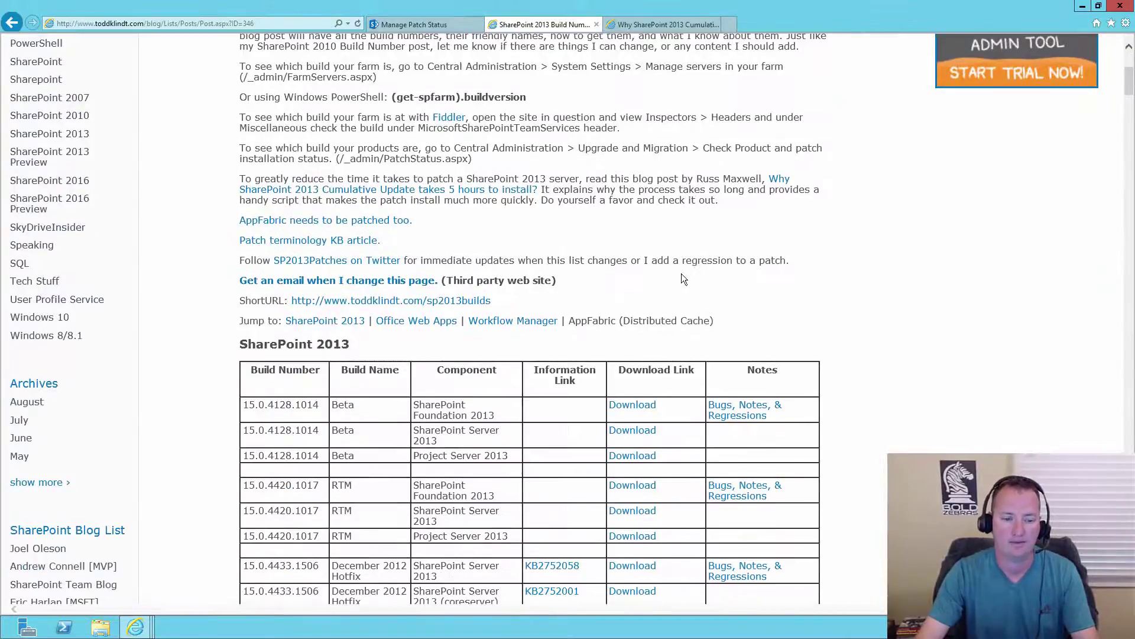
{"action": "scroll", "coordinate": [819, 287], "scroll_direction": "down", "scroll_amount": 15}
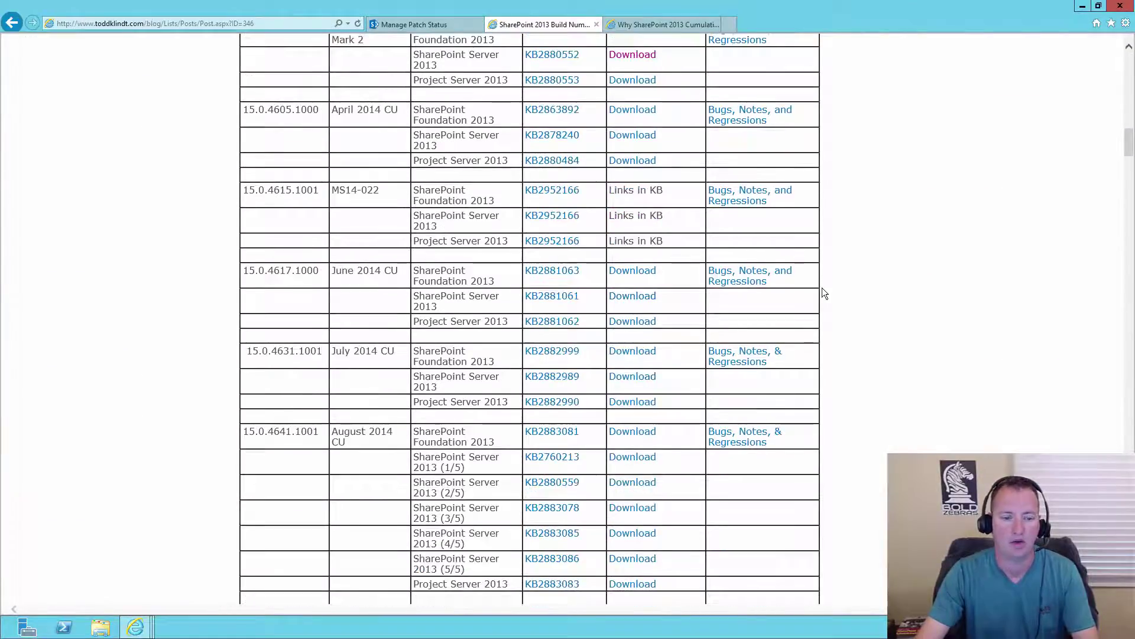
{"action": "scroll", "coordinate": [821, 287], "scroll_direction": "down", "scroll_amount": 3}
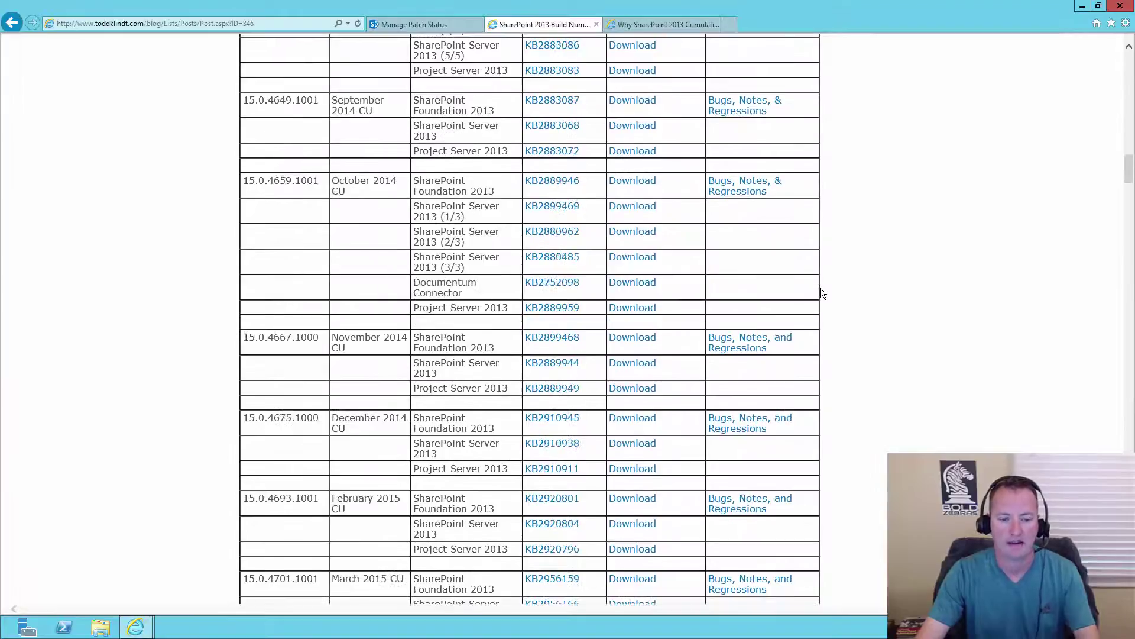
{"action": "scroll", "coordinate": [820, 292], "scroll_direction": "down", "scroll_amount": 4}
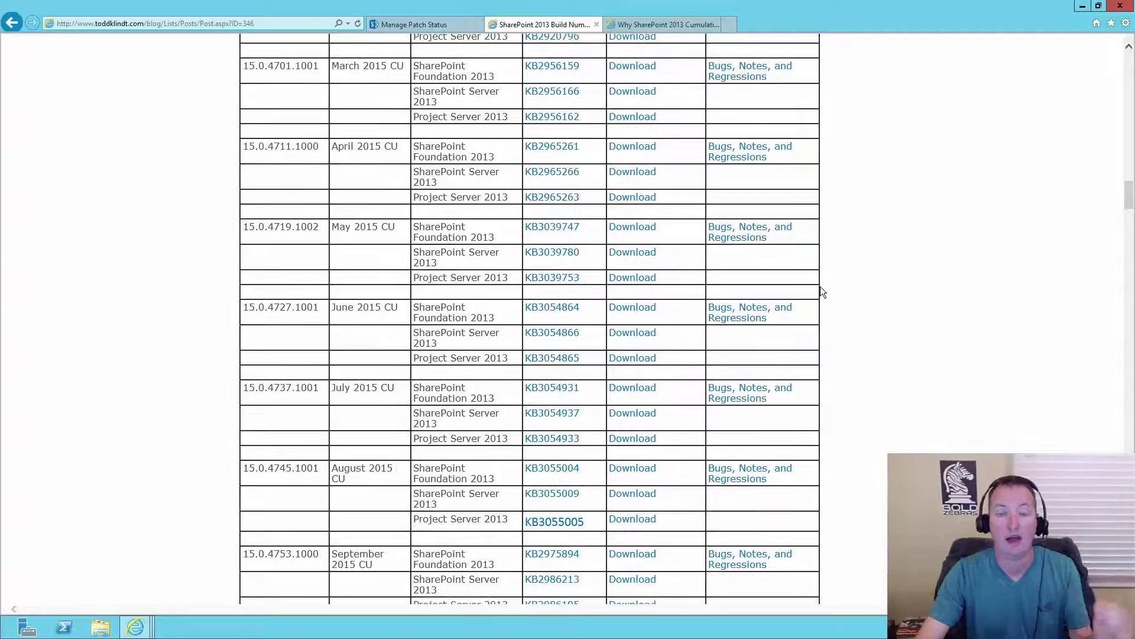
{"action": "scroll", "coordinate": [822, 292], "scroll_direction": "down", "scroll_amount": 5}
{"action": "scroll", "coordinate": [820, 287], "scroll_direction": "down", "scroll_amount": 6}
{"action": "scroll", "coordinate": [820, 286], "scroll_direction": "up", "scroll_amount": 20}
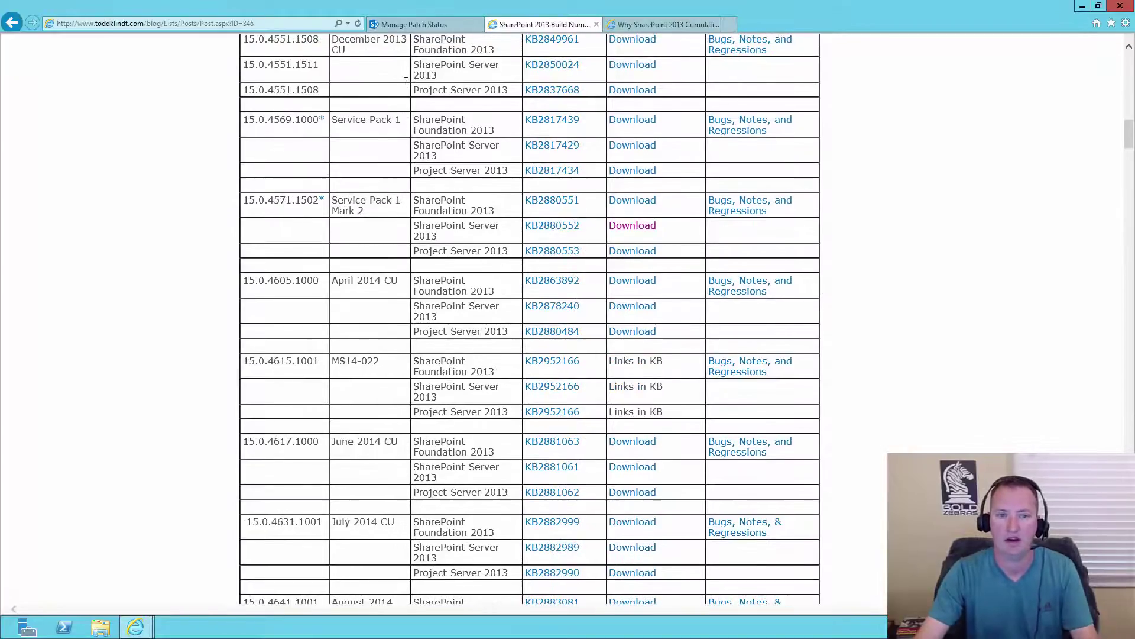
Step: Compare against the Manage Patch Status versions, then scroll the build table to the 2016 CU rows
{"action": "left_click", "coordinate": [458, 28]}
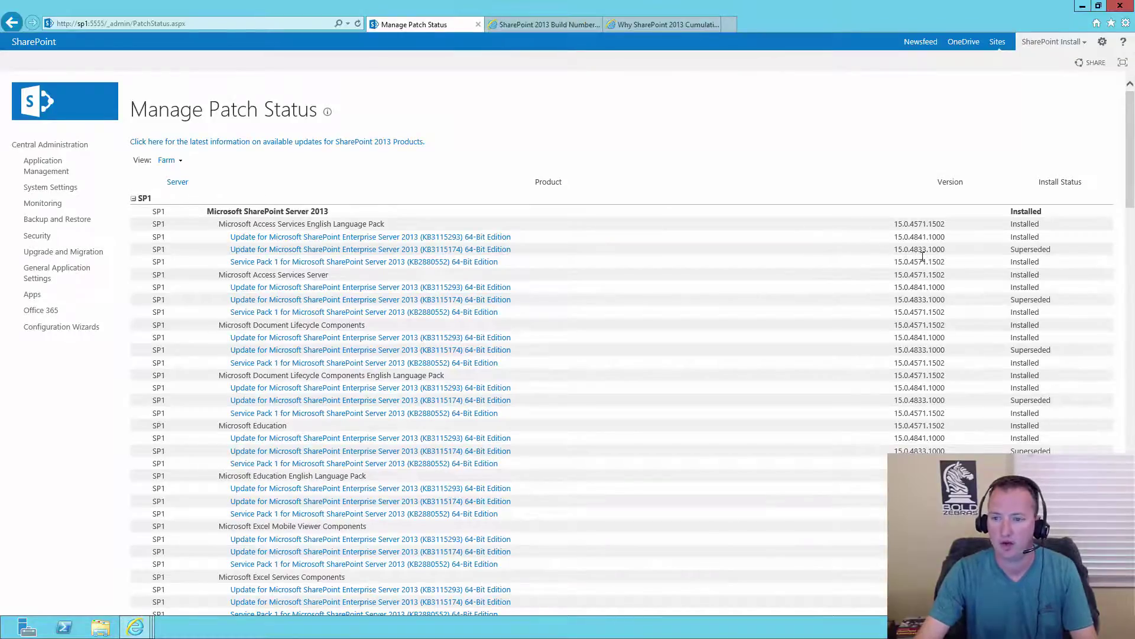
{"action": "left_click", "coordinate": [555, 23]}
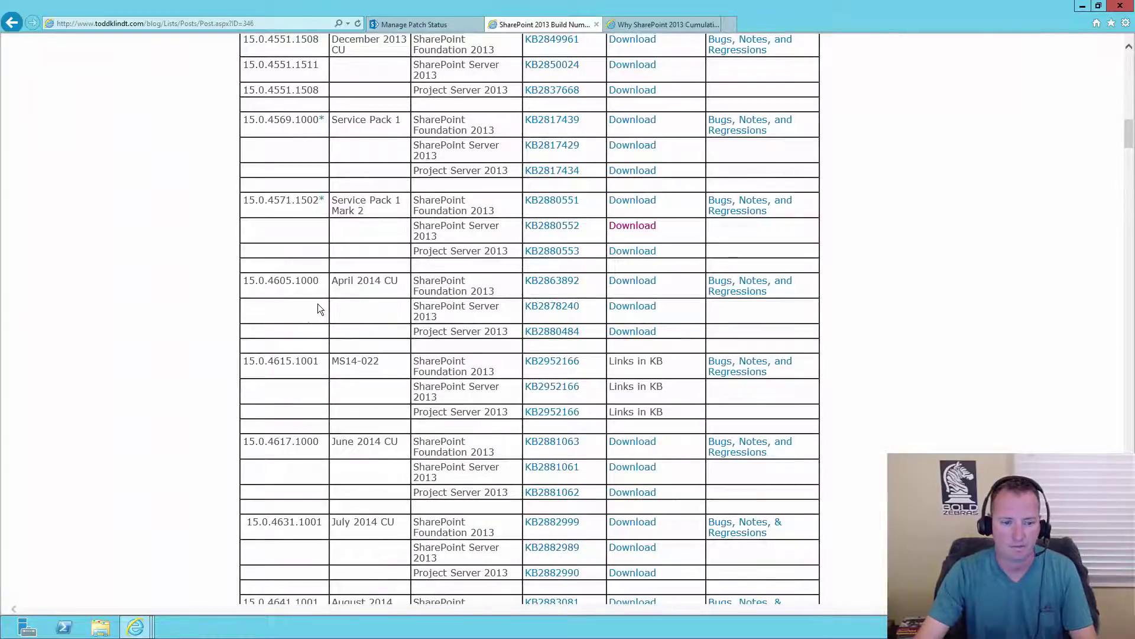
{"action": "scroll", "coordinate": [296, 310], "scroll_direction": "down", "scroll_amount": 5}
{"action": "scroll", "coordinate": [296, 309], "scroll_direction": "down", "scroll_amount": 14}
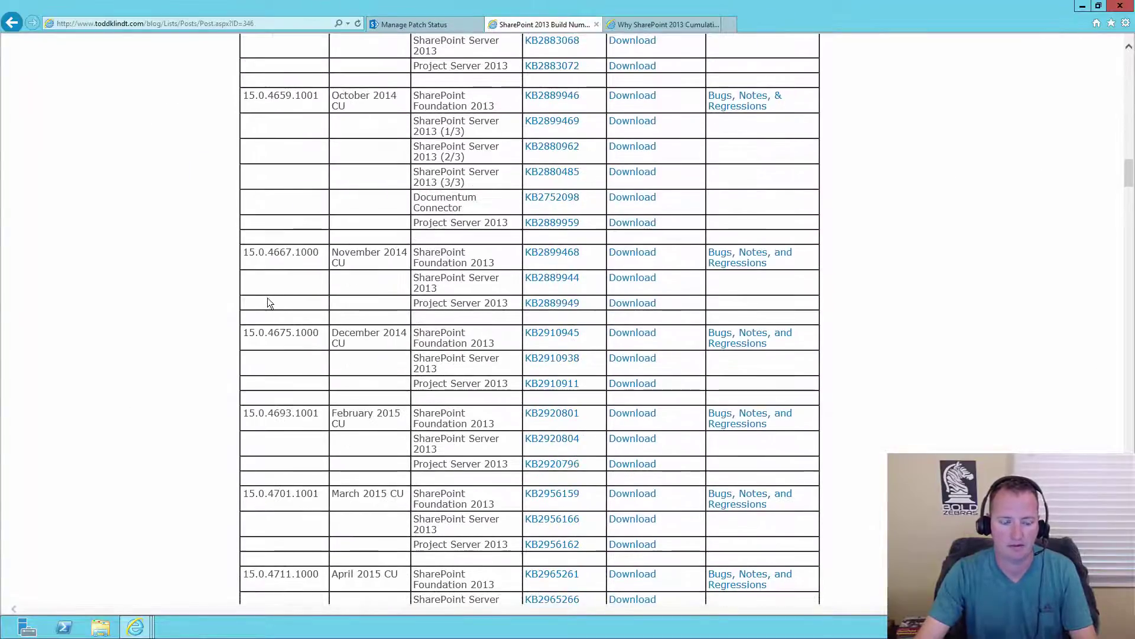
{"action": "scroll", "coordinate": [269, 299], "scroll_direction": "down", "scroll_amount": 14}
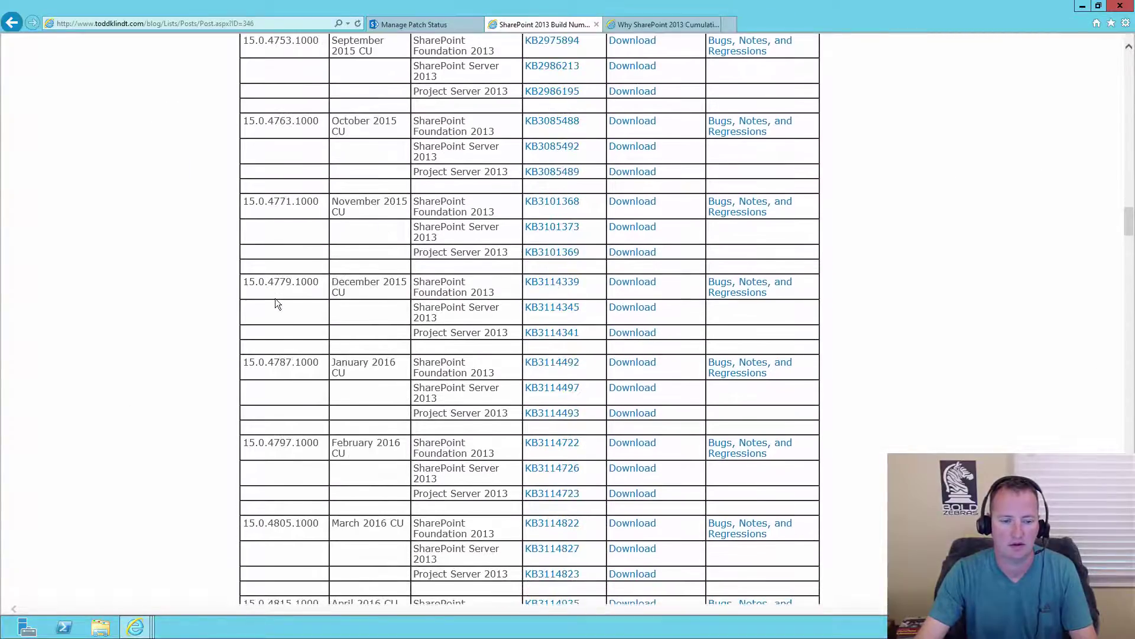
{"action": "scroll", "coordinate": [275, 299], "scroll_direction": "down", "scroll_amount": 5}
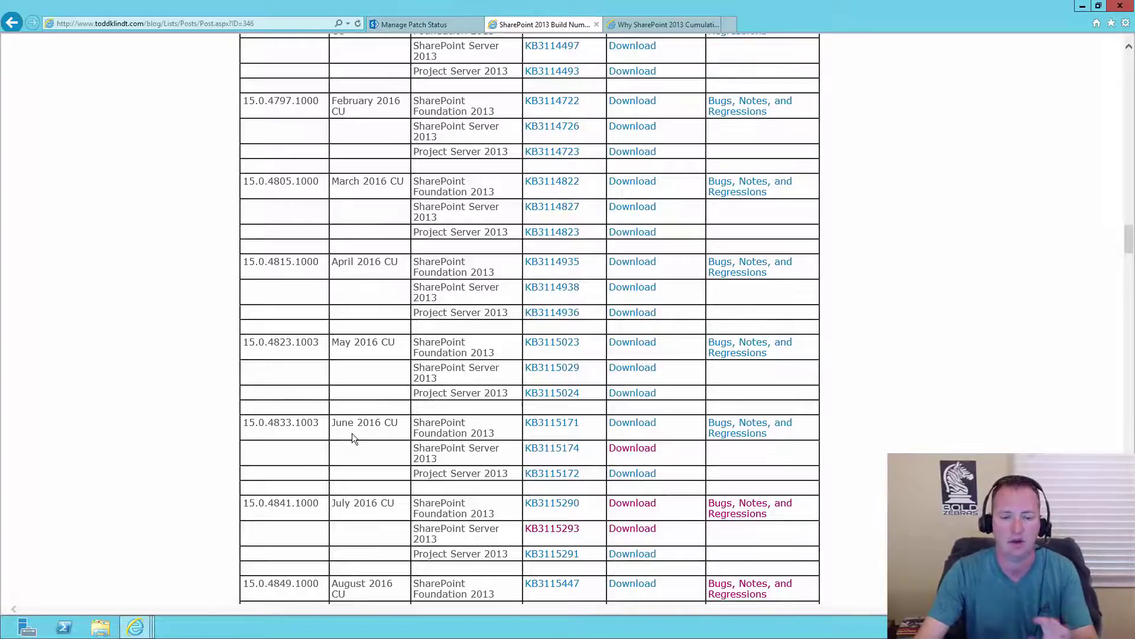
Step: Recheck installed versions, then scroll the build table to the August 2016 CU row (15.0.4849.1000)
{"action": "left_click", "coordinate": [420, 24]}
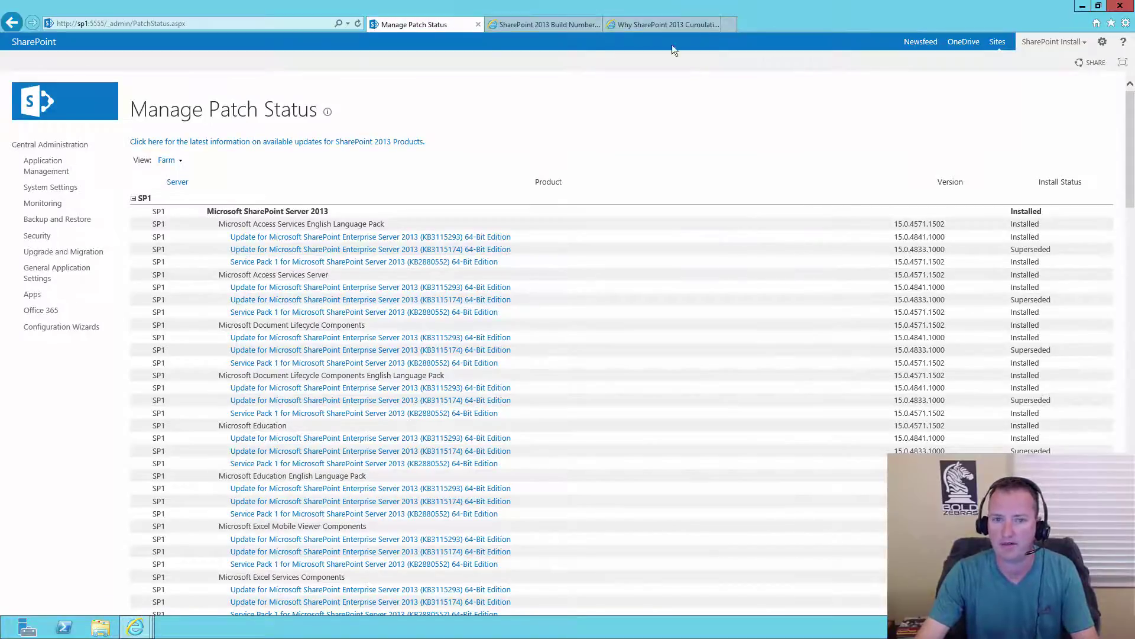
{"action": "left_click", "coordinate": [538, 22]}
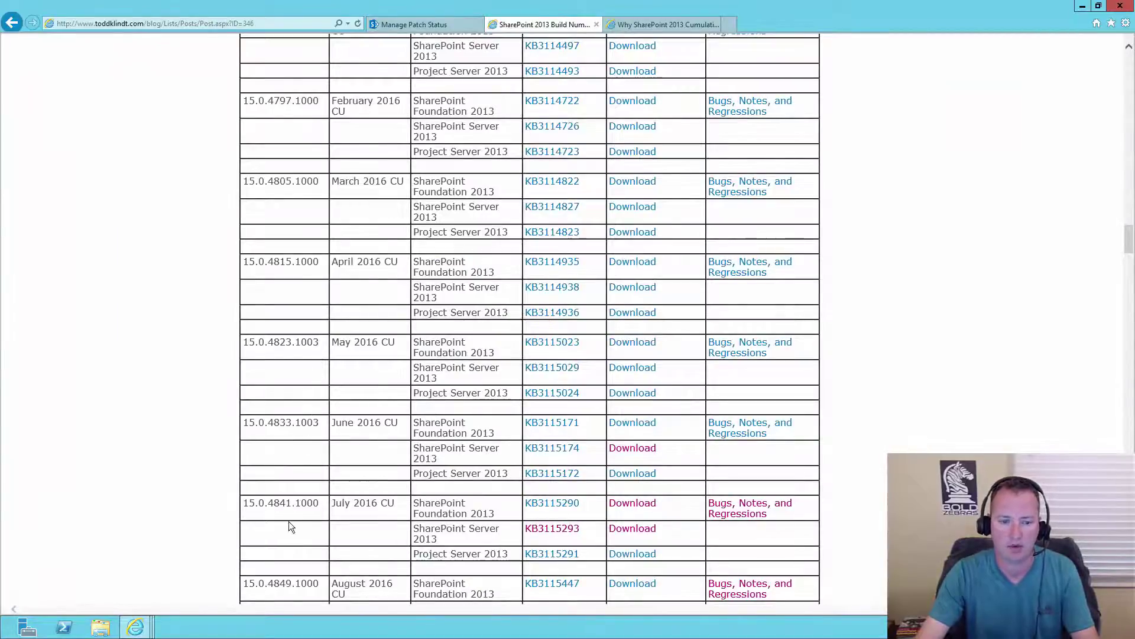
{"action": "scroll", "coordinate": [331, 523], "scroll_direction": "down", "scroll_amount": 3}
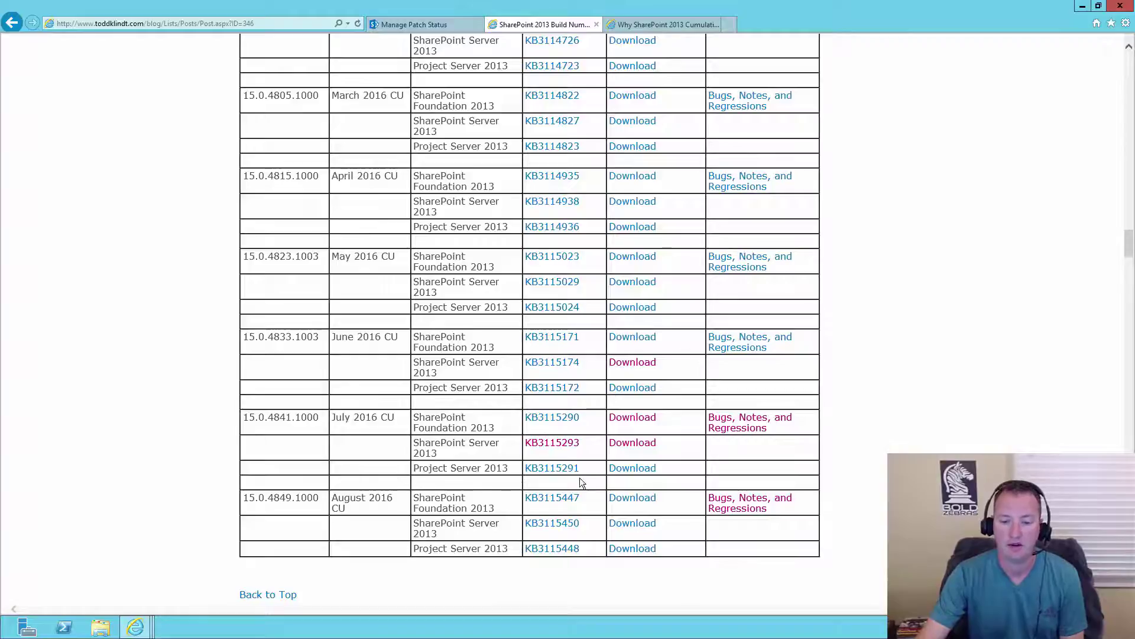
Step: View the August 2016 CU notes page, then go back to the build numbers post
{"action": "left_click", "coordinate": [751, 509]}
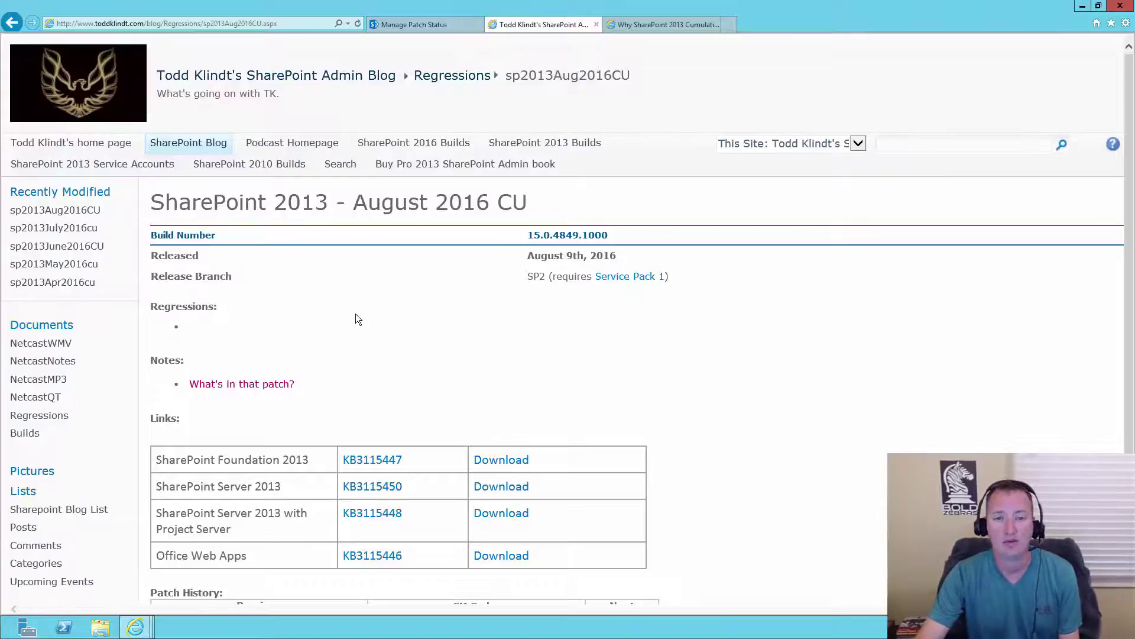
{"action": "left_click", "coordinate": [20, 23]}
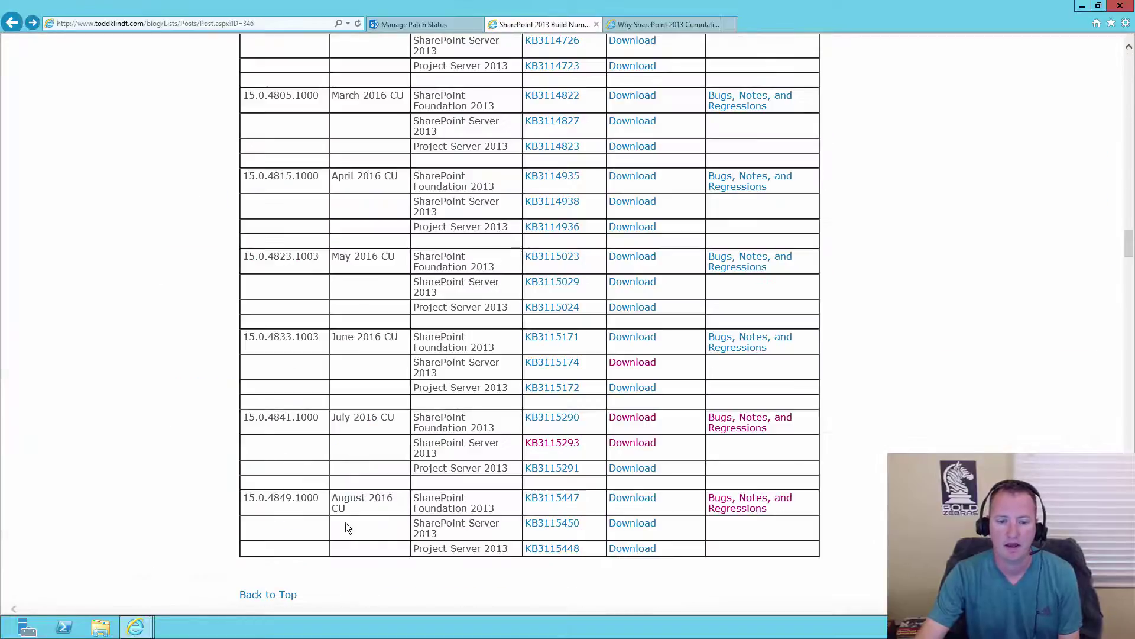
Step: Read the KB3115450 article's Service Pack 1 prerequisite and its download instructions section
{"action": "left_click", "coordinate": [562, 527]}
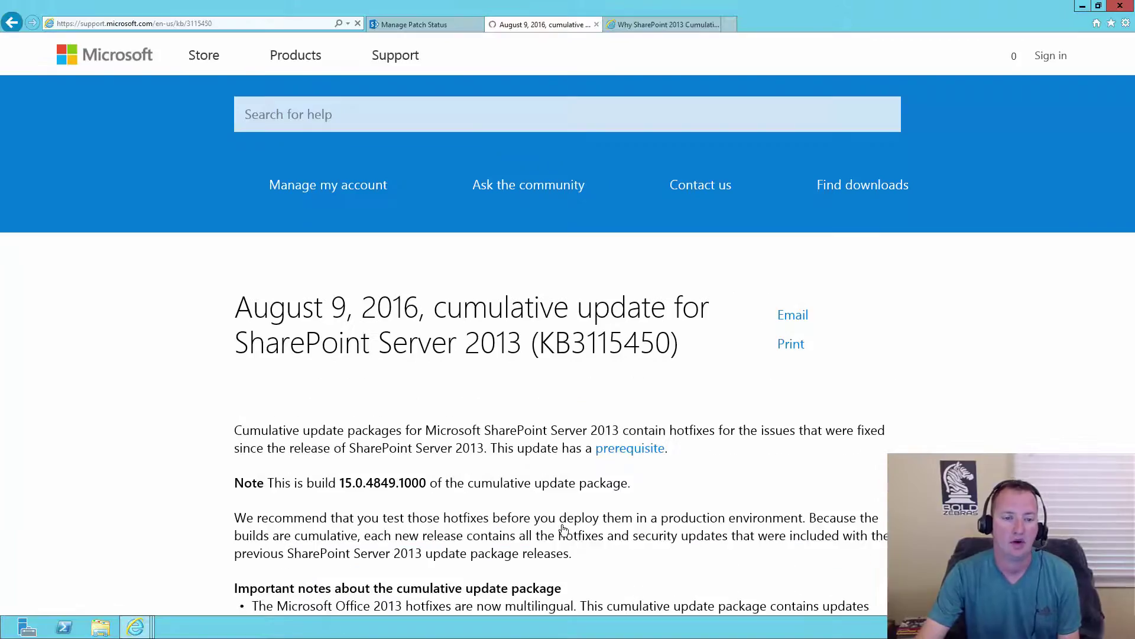
{"action": "scroll", "coordinate": [464, 405], "scroll_direction": "down", "scroll_amount": 3}
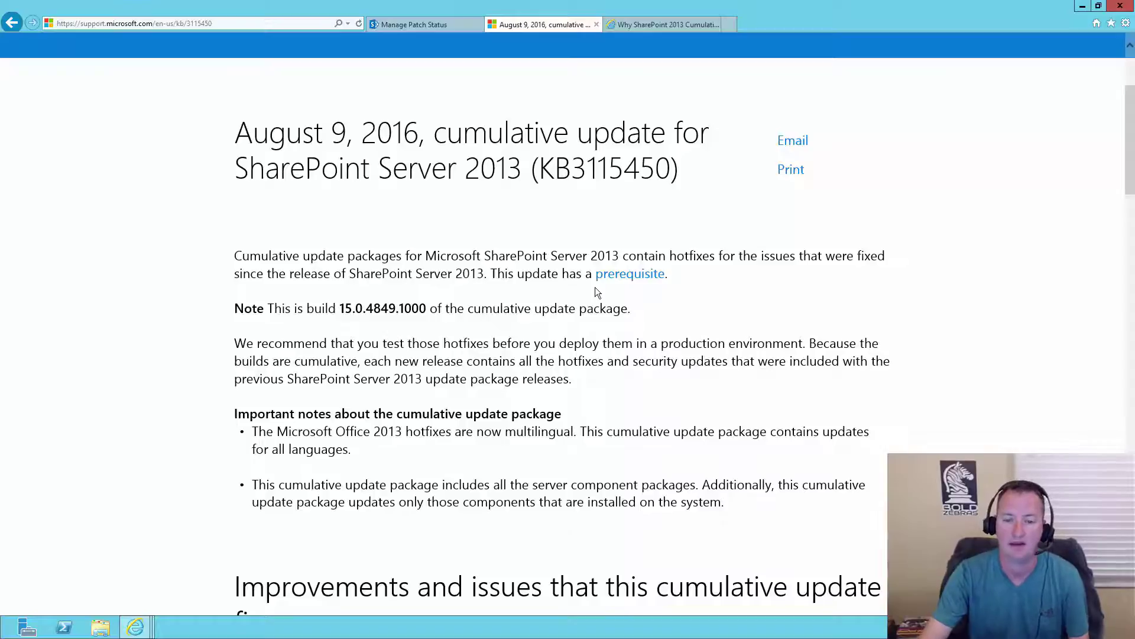
{"action": "left_click", "coordinate": [624, 275]}
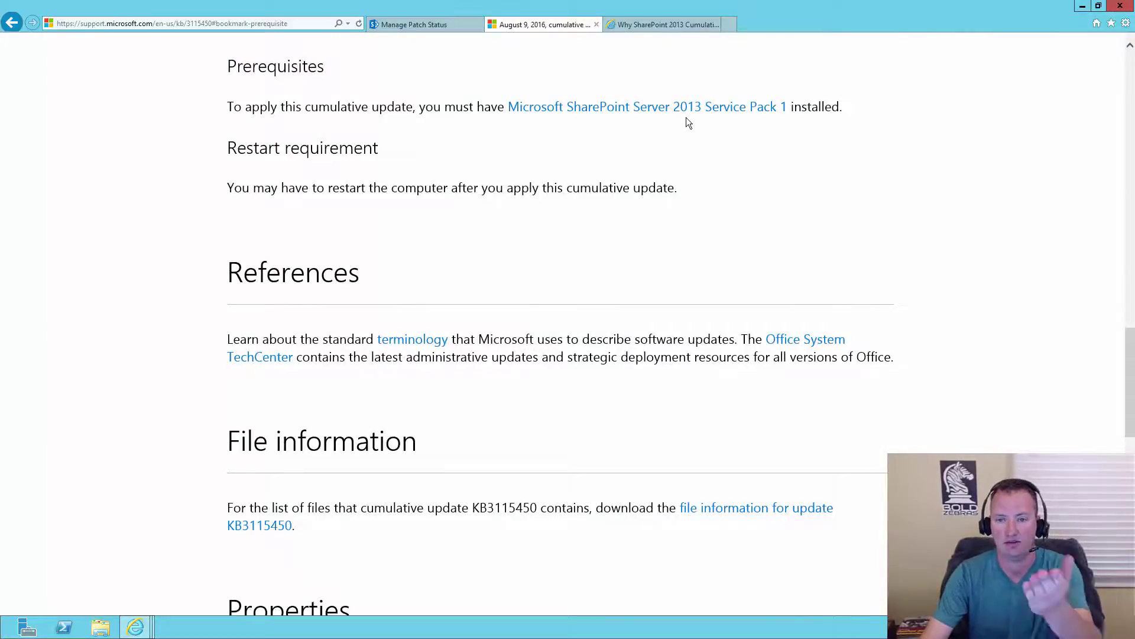
{"action": "scroll", "coordinate": [620, 282], "scroll_direction": "up", "scroll_amount": 12}
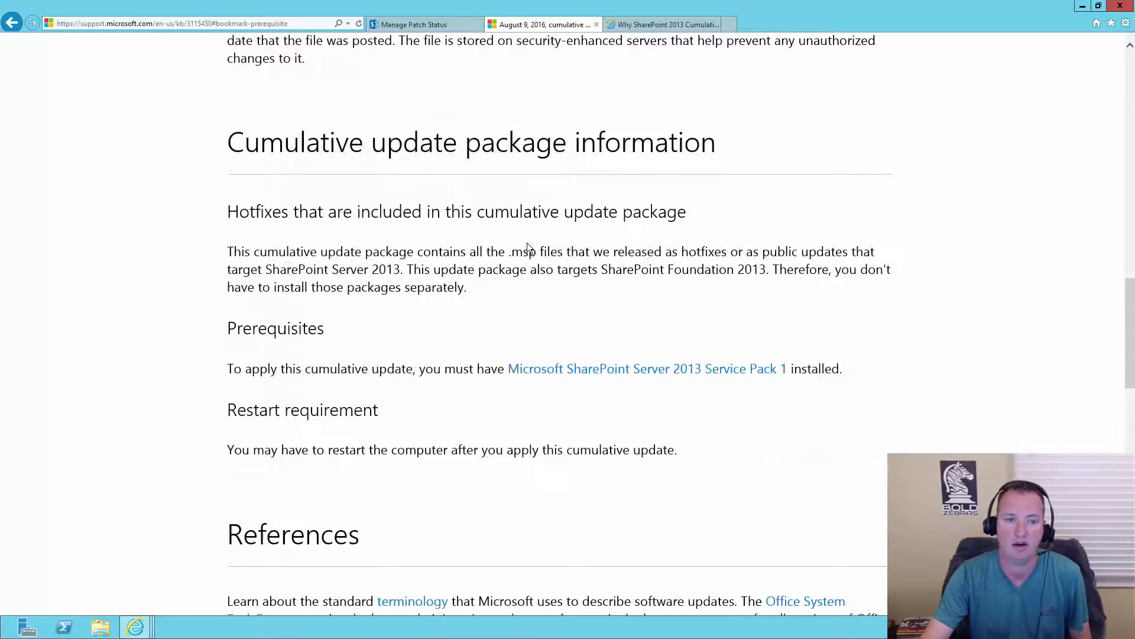
{"action": "scroll", "coordinate": [585, 279], "scroll_direction": "up", "scroll_amount": 3}
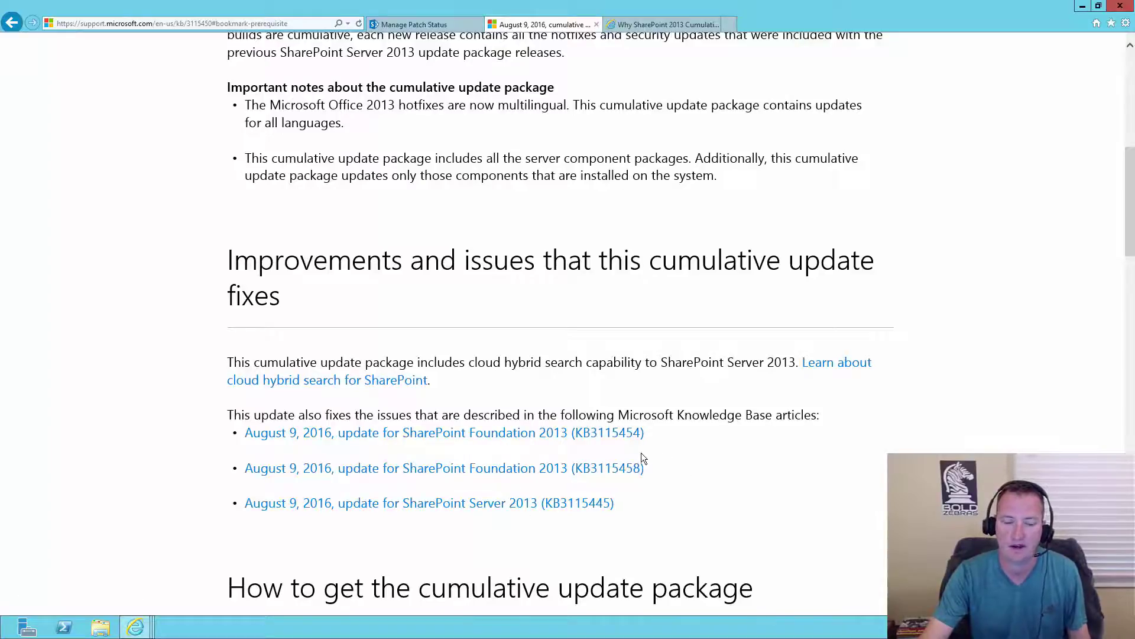
{"action": "scroll", "coordinate": [677, 453], "scroll_direction": "down", "scroll_amount": 1}
{"action": "scroll", "coordinate": [639, 438], "scroll_direction": "down", "scroll_amount": 1}
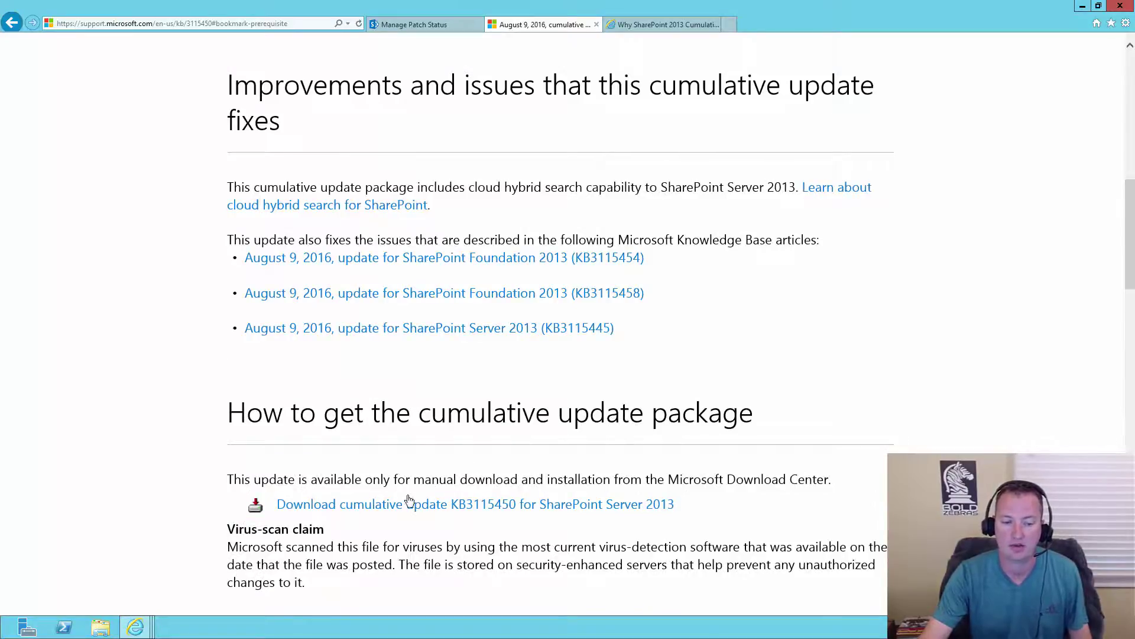
Step: On the KB3115450 Download Center page, select all three files totalling 3.1 GB
{"action": "left_click", "coordinate": [486, 510]}
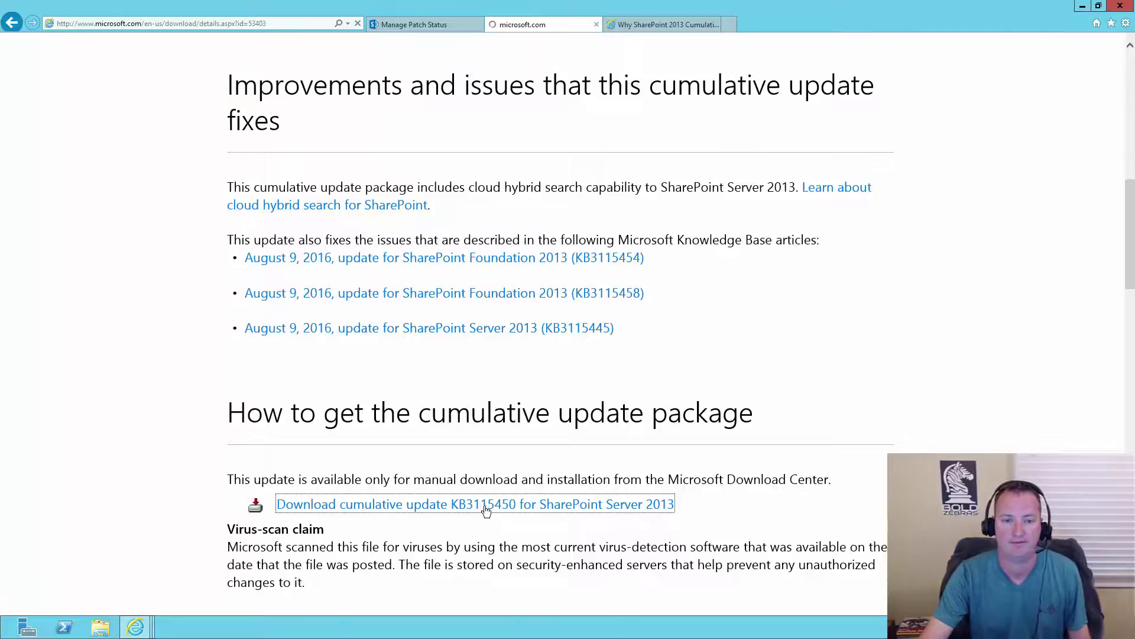
{"action": "scroll", "coordinate": [578, 375], "scroll_direction": "down", "scroll_amount": 3}
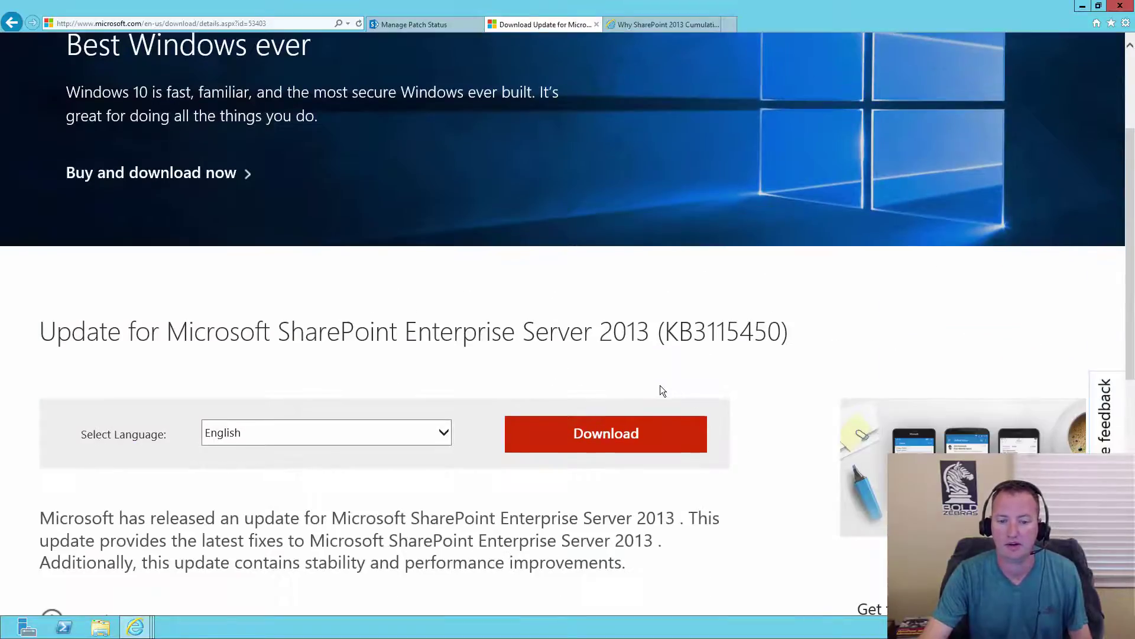
{"action": "left_click", "coordinate": [607, 435]}
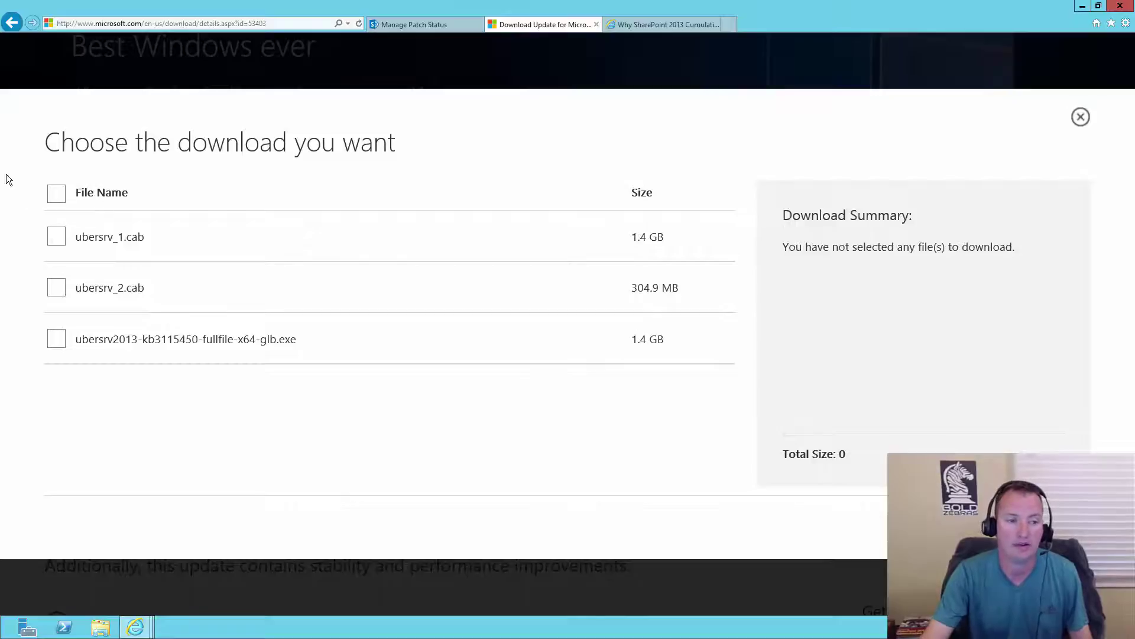
{"action": "left_click", "coordinate": [56, 194]}
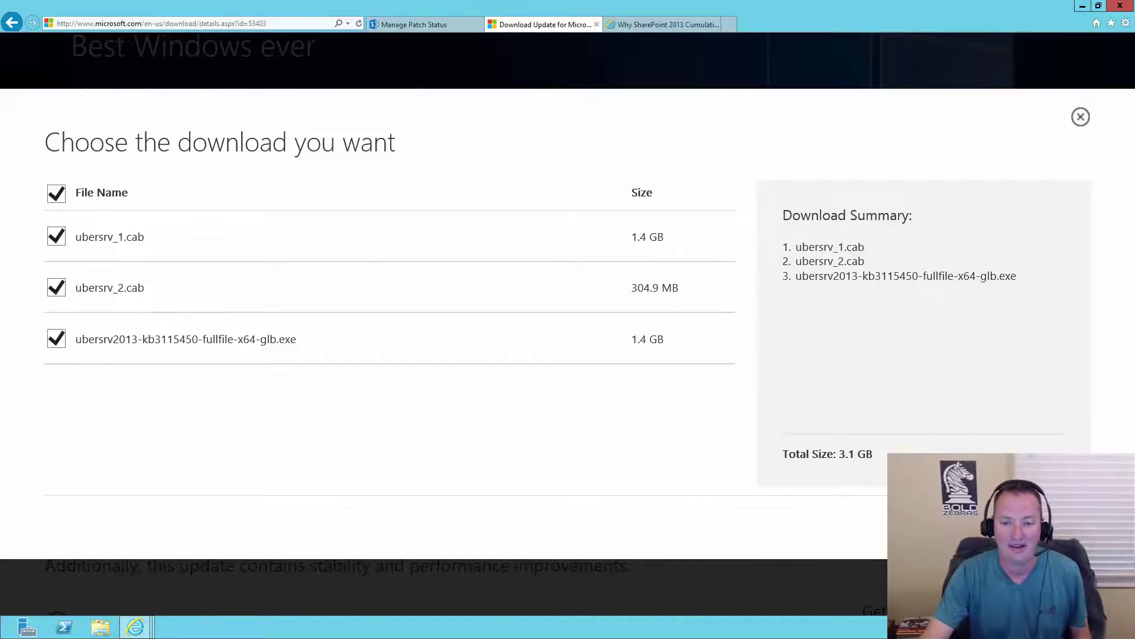
Step: Start downloading the three files and confirm the Internet zone allows file downloads, without changes
{"action": "left_click", "coordinate": [1005, 526]}
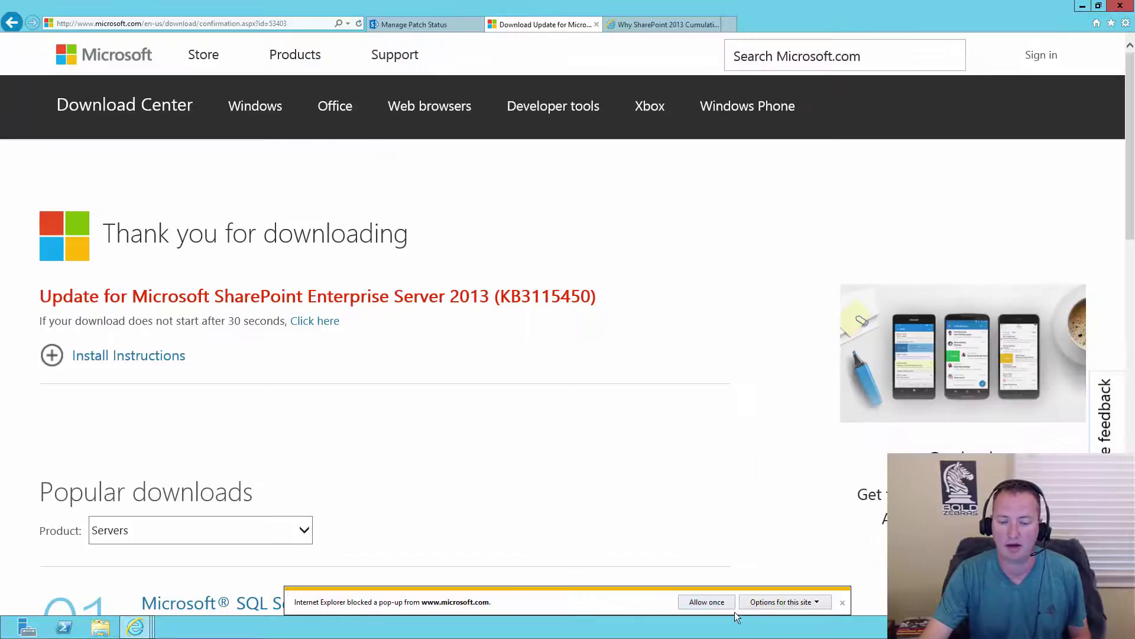
{"action": "left_click", "coordinate": [712, 602]}
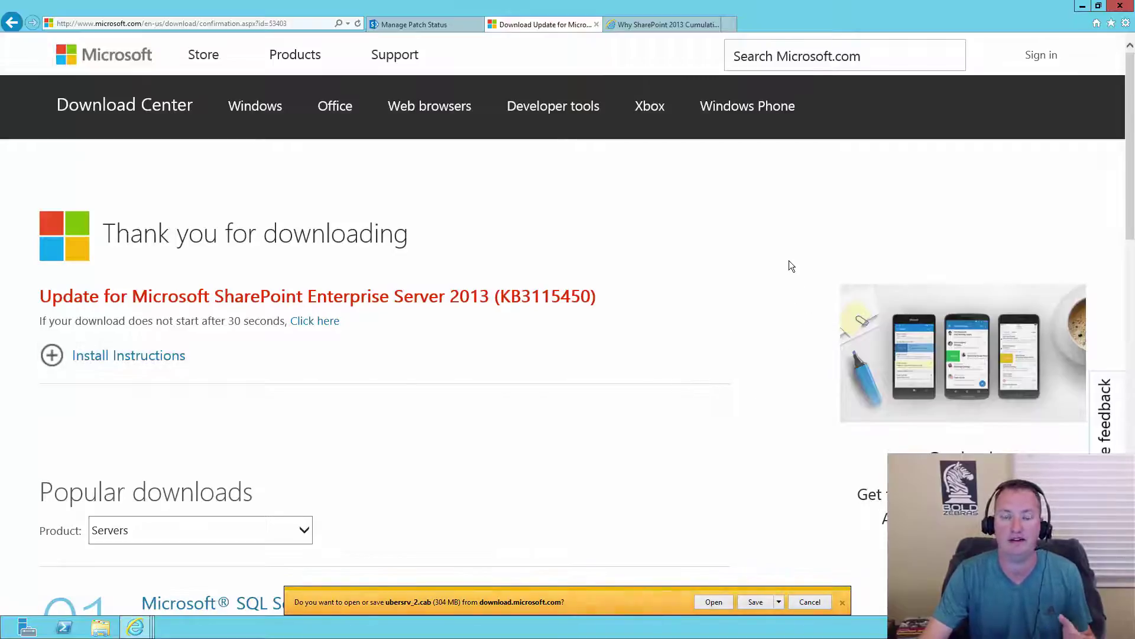
{"action": "left_click", "coordinate": [1126, 24]}
{"action": "left_click", "coordinate": [1048, 161]}
{"action": "left_click", "coordinate": [62, 33]}
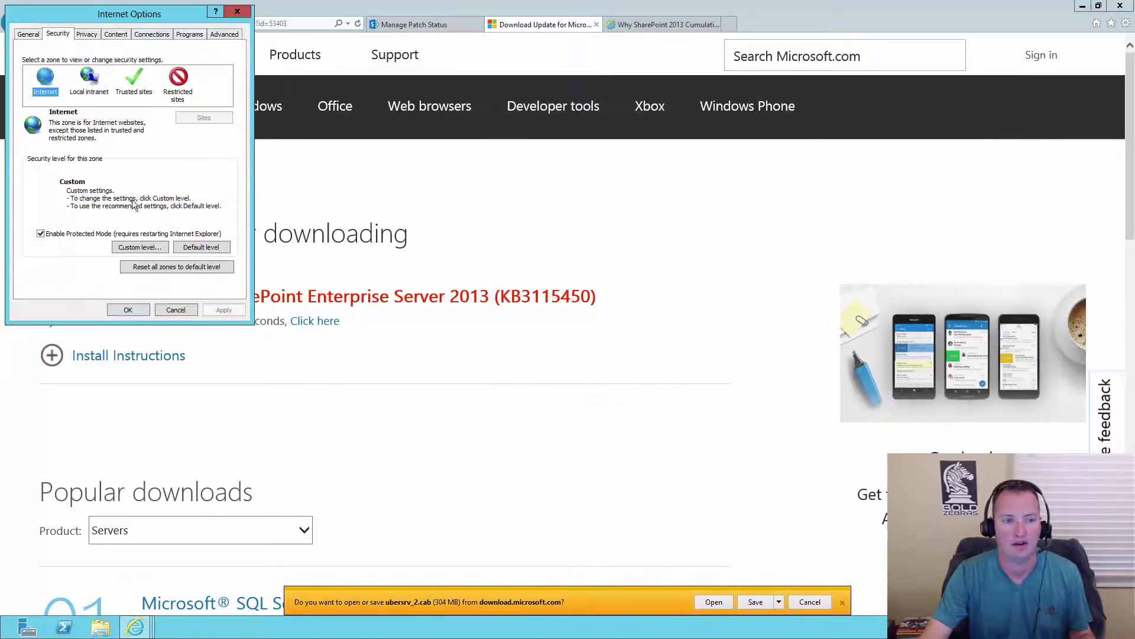
{"action": "left_click", "coordinate": [126, 248]}
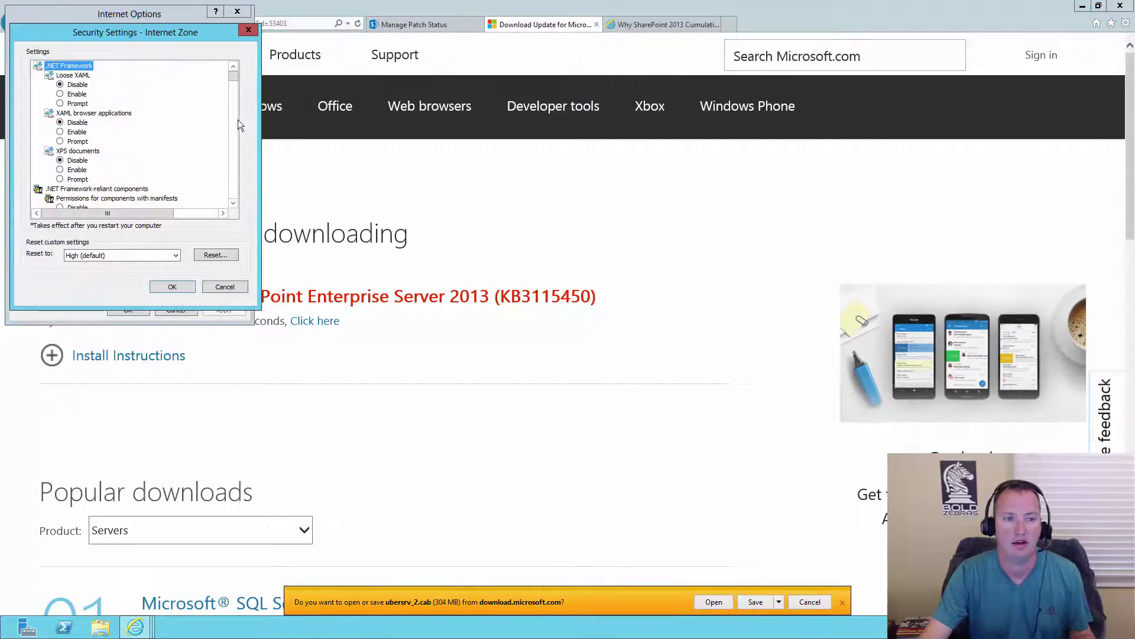
{"action": "scroll", "coordinate": [231, 161], "scroll_direction": "down", "scroll_amount": 12}
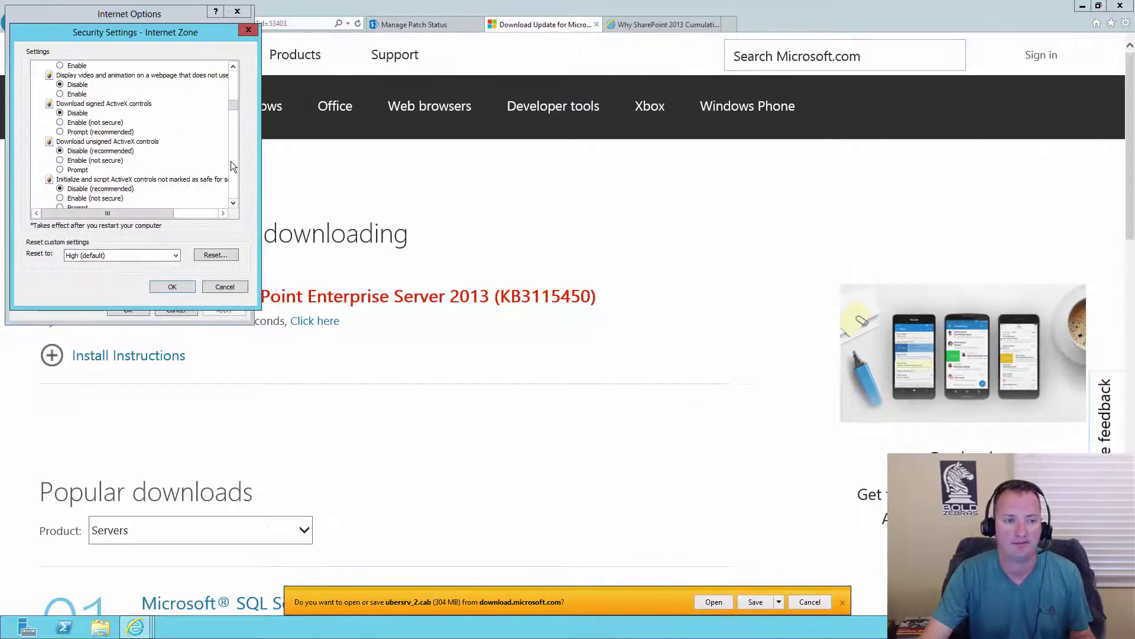
{"action": "scroll", "coordinate": [231, 160], "scroll_direction": "down", "scroll_amount": 6}
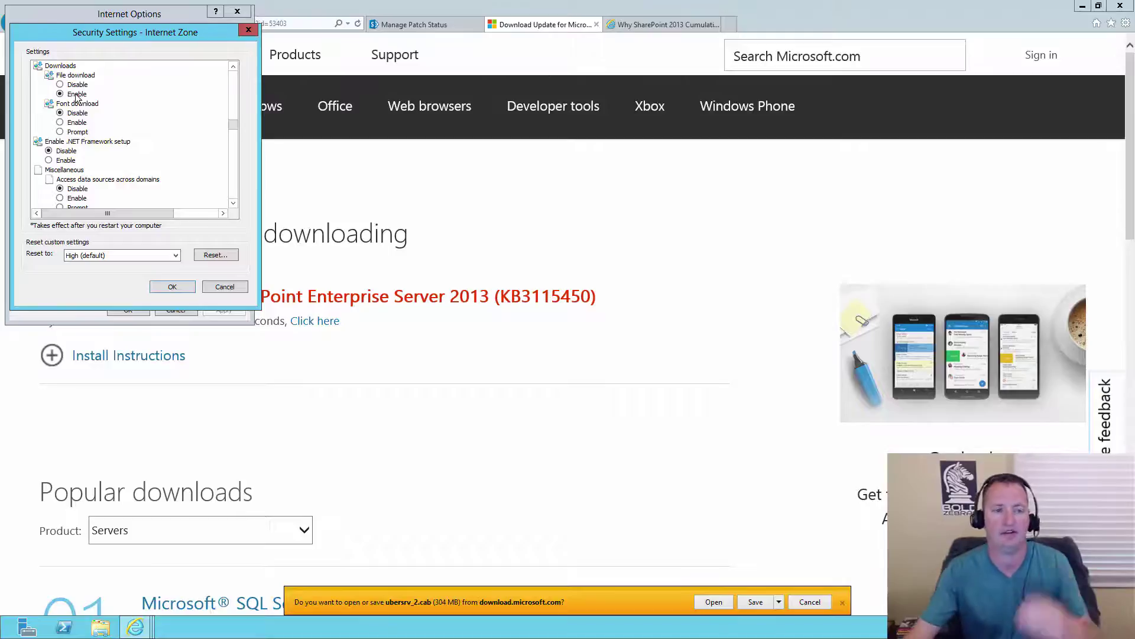
{"action": "left_click", "coordinate": [224, 288]}
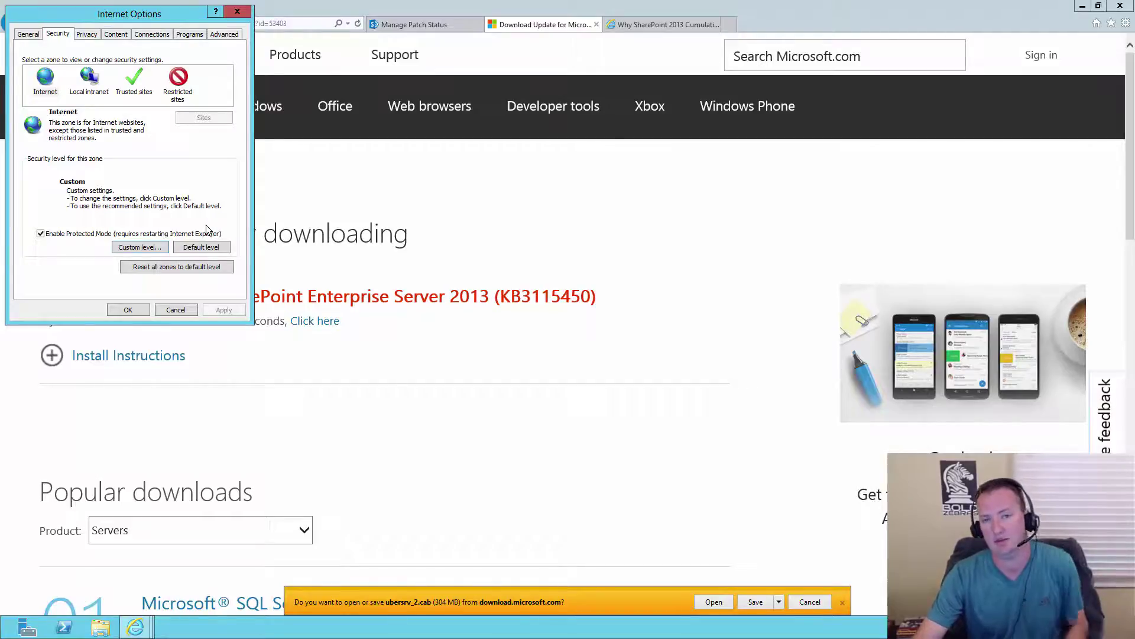
Step: Save ubersrv_2.cab into a new folder C:\install\August 2016 CU
{"action": "left_click", "coordinate": [182, 309]}
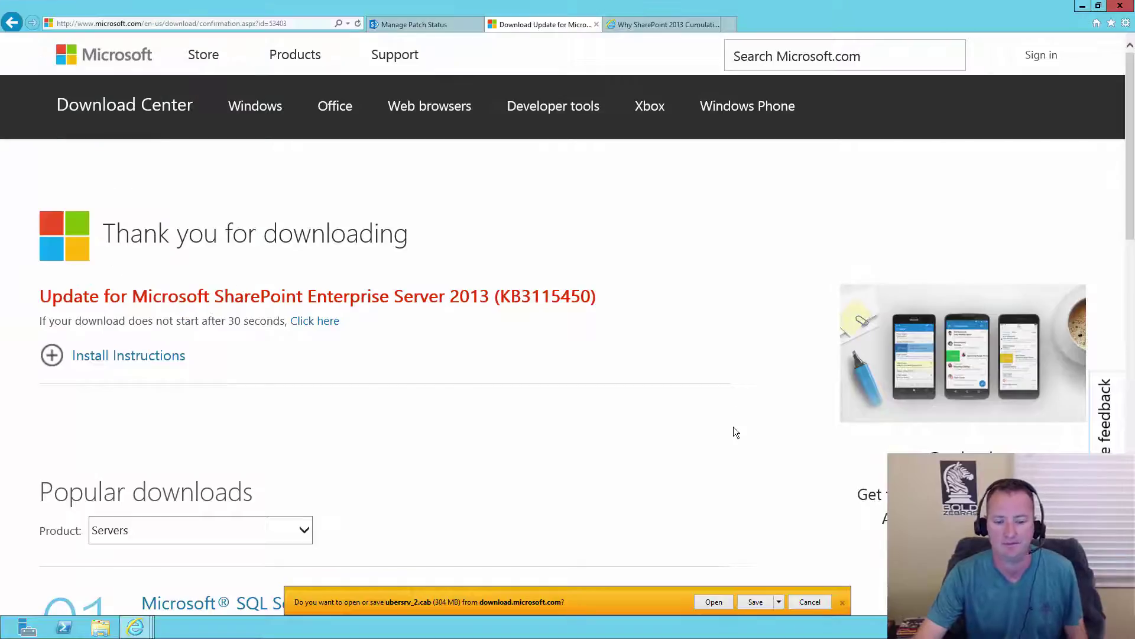
{"action": "left_click", "coordinate": [779, 602]}
{"action": "left_click", "coordinate": [834, 584]}
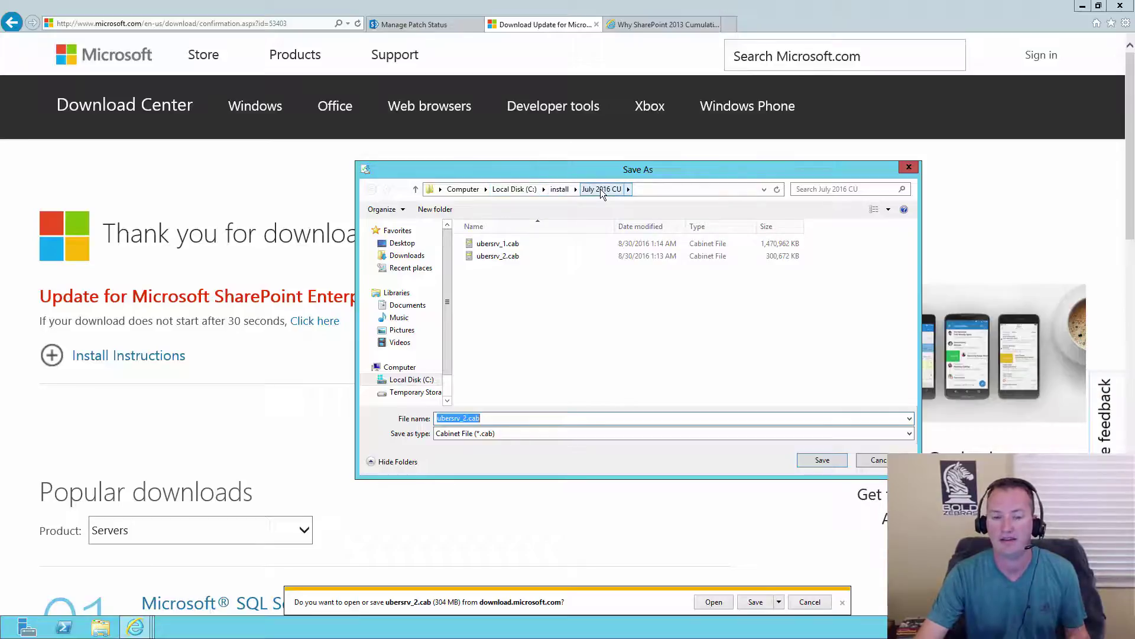
{"action": "left_click", "coordinate": [560, 190]}
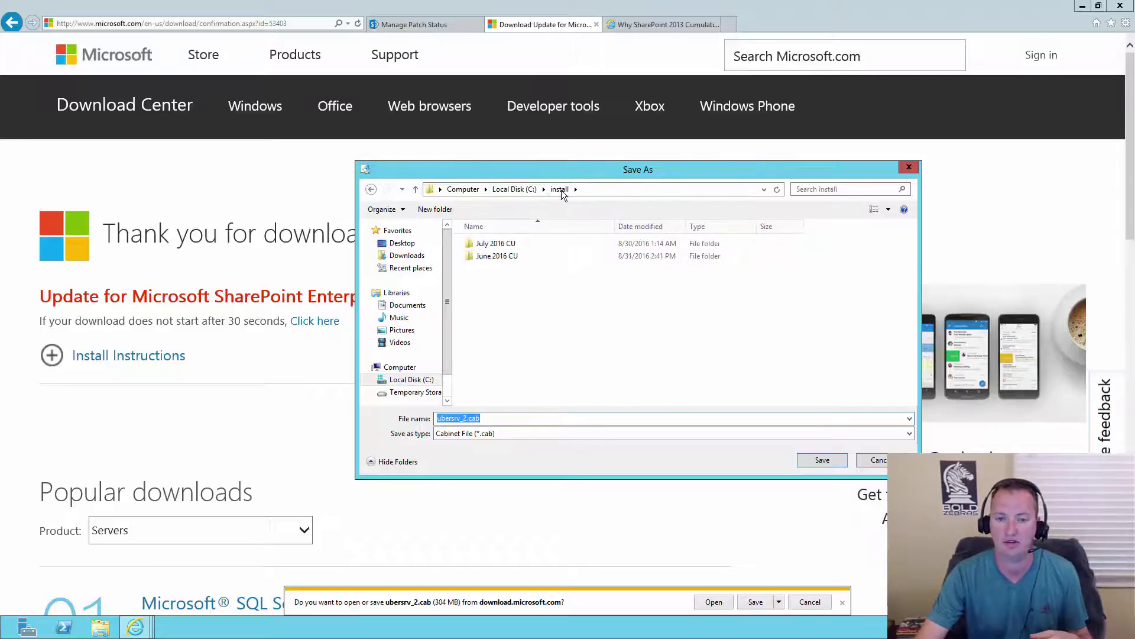
{"action": "right_click", "coordinate": [498, 287]}
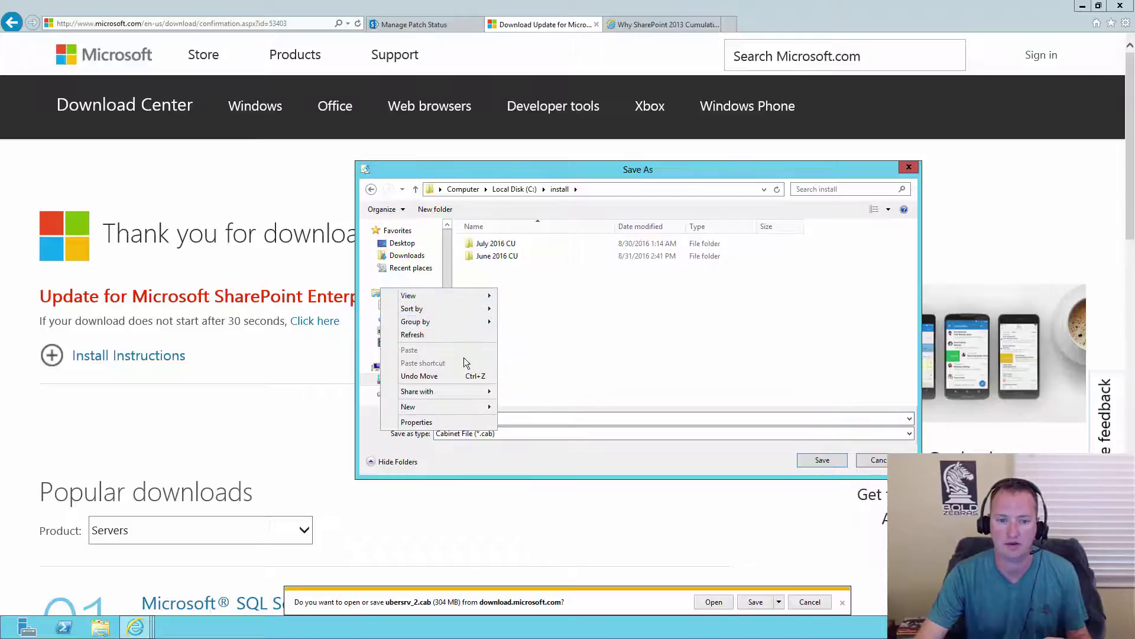
{"action": "mouse_move", "coordinate": [471, 415]}
{"action": "left_click", "coordinate": [343, 406]}
{"action": "type", "text": "Augus"}
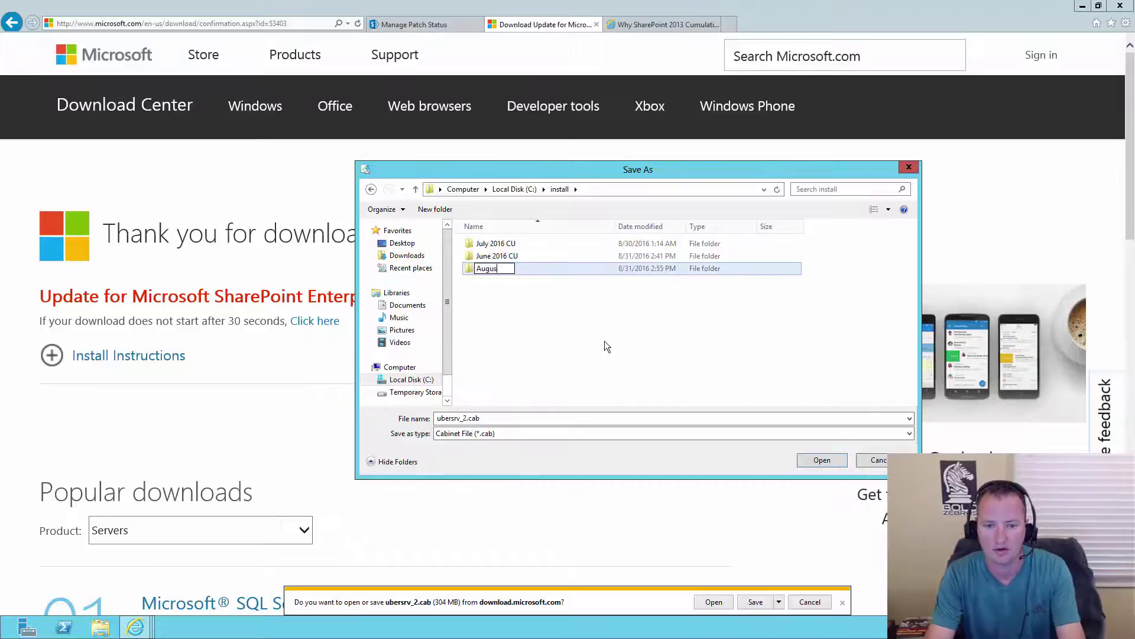
{"action": "type", "text": "t 2016 CU"}
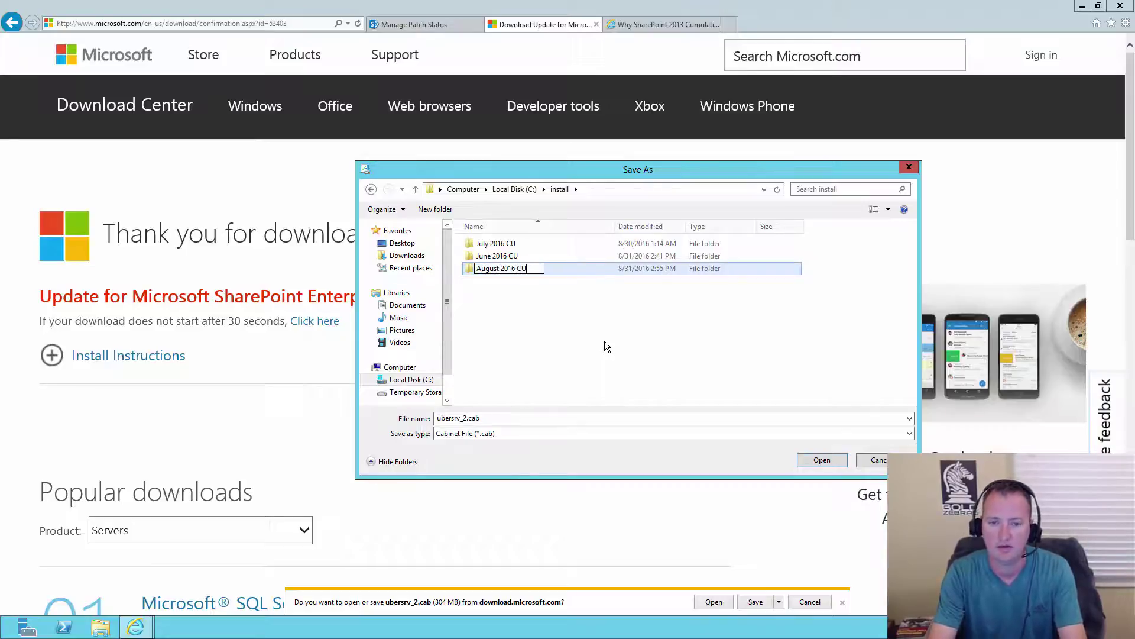
{"action": "key", "text": "Return"}
{"action": "key", "text": "Return"}
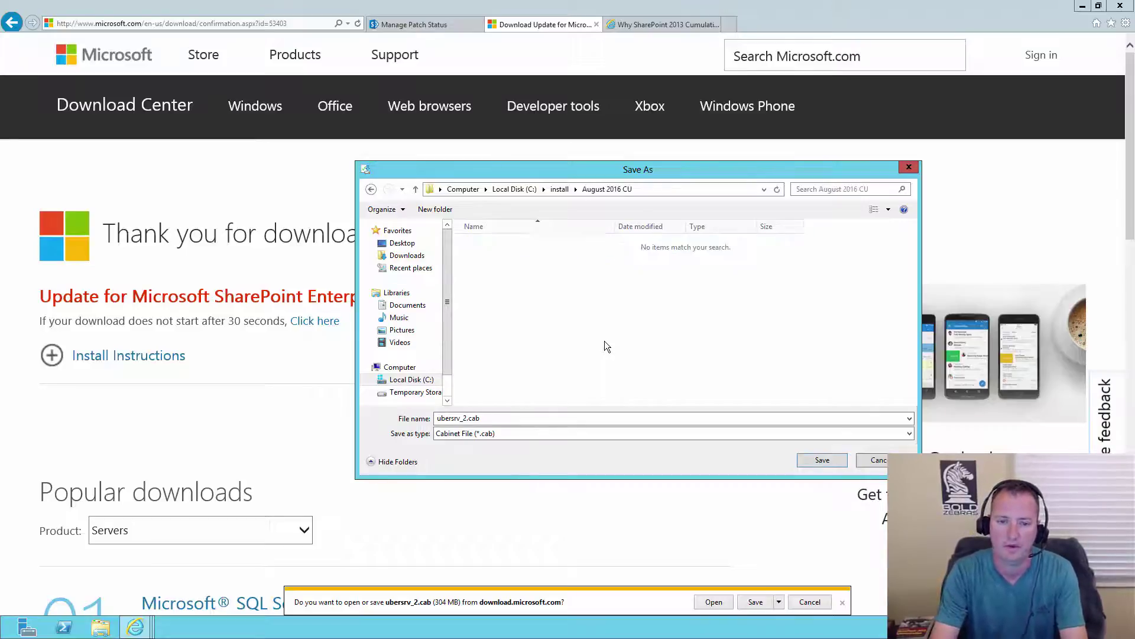
{"action": "left_click", "coordinate": [824, 461]}
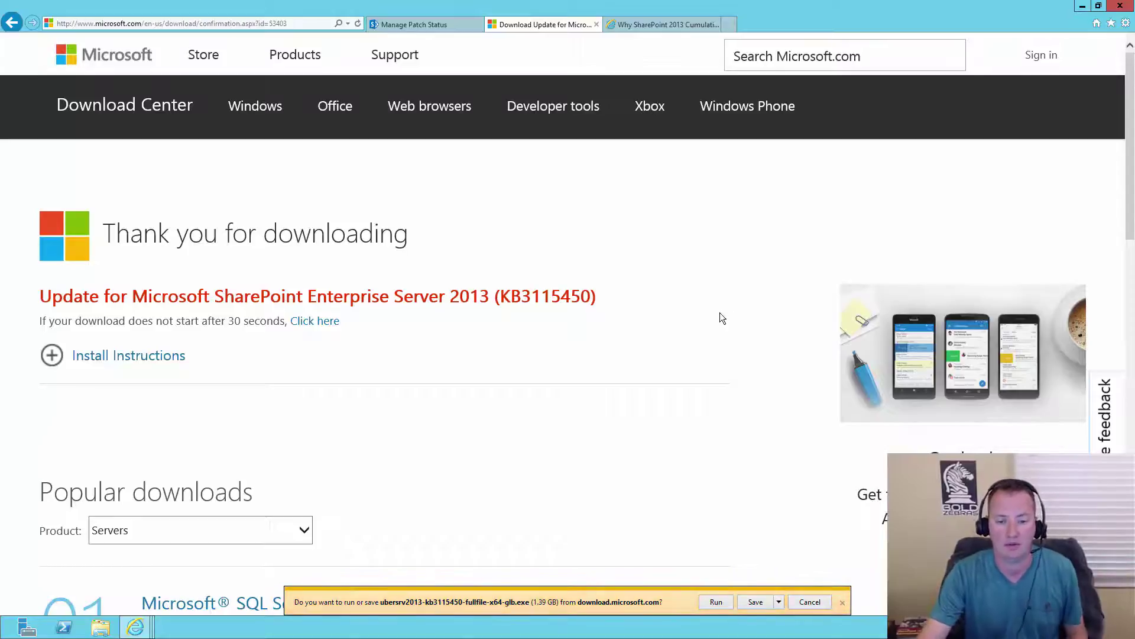
Step: Save the 1.39 GB update .exe and ubersrv_1.cab into August 2016 CU, then show the downloads list
{"action": "left_click", "coordinate": [779, 602]}
{"action": "left_click", "coordinate": [831, 587]}
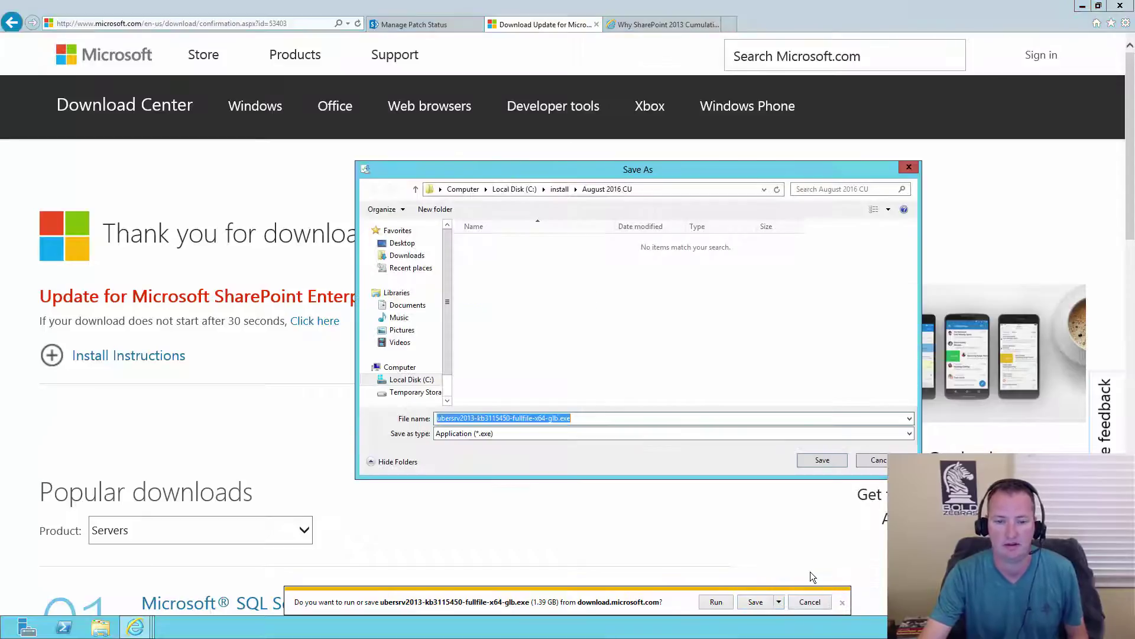
{"action": "left_click", "coordinate": [822, 460]}
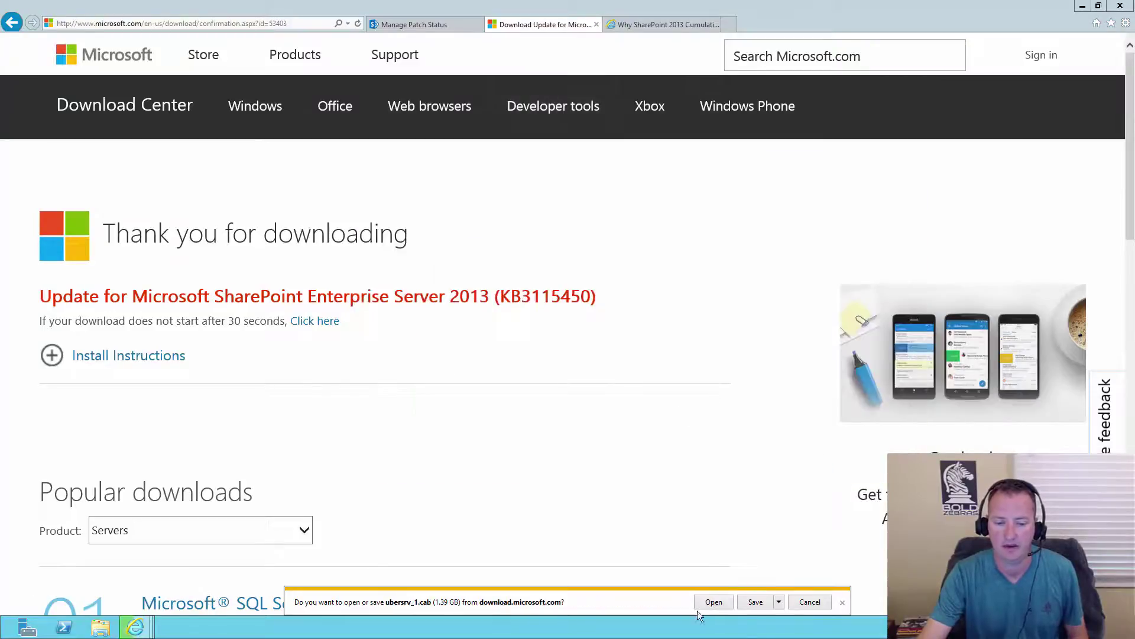
{"action": "left_click", "coordinate": [780, 602]}
{"action": "left_click", "coordinate": [818, 587]}
{"action": "left_click", "coordinate": [831, 460]}
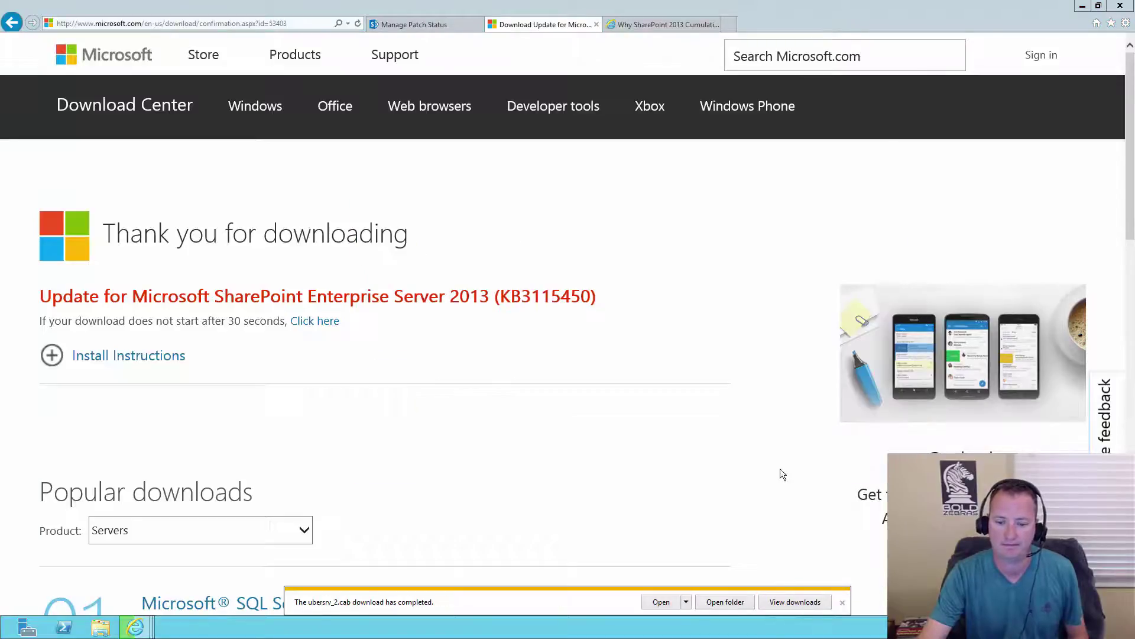
{"action": "left_click", "coordinate": [795, 602]}
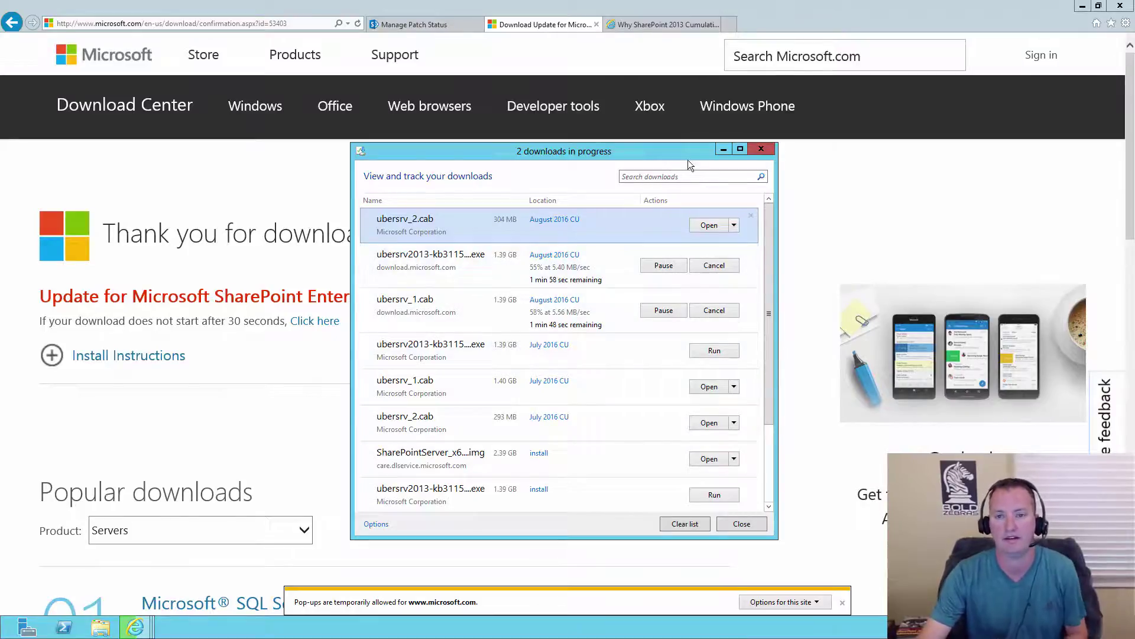
Step: Switch to the SharePoint Brew post on why a SharePoint 2013 CU takes 5 hours
{"action": "left_click", "coordinate": [669, 27]}
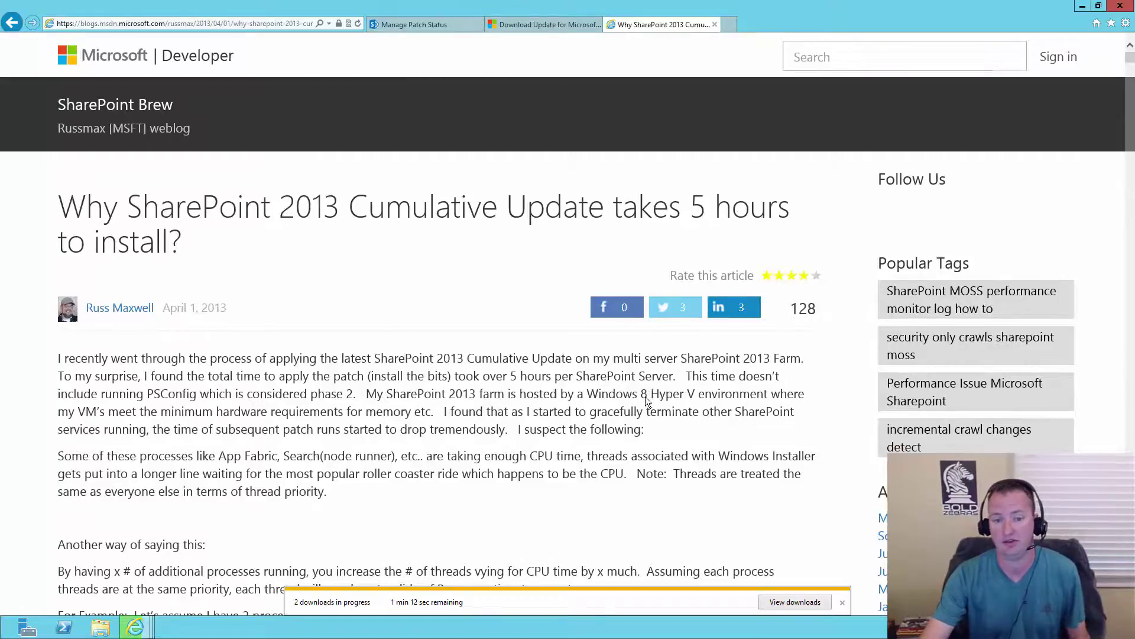
Step: Copy the article's PowerShell script from the '<#' header through 'Write-Host "Script Complete"'
{"action": "scroll", "coordinate": [648, 398], "scroll_direction": "down", "scroll_amount": 1}
{"action": "scroll", "coordinate": [613, 374], "scroll_direction": "down", "scroll_amount": 1}
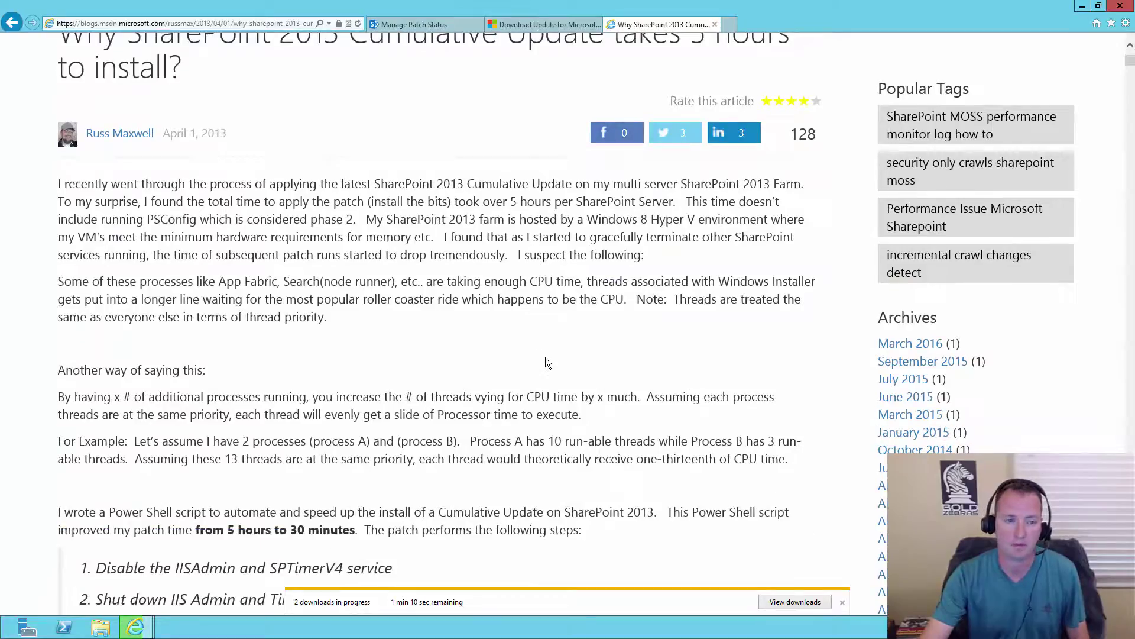
{"action": "scroll", "coordinate": [472, 297], "scroll_direction": "down", "scroll_amount": 4}
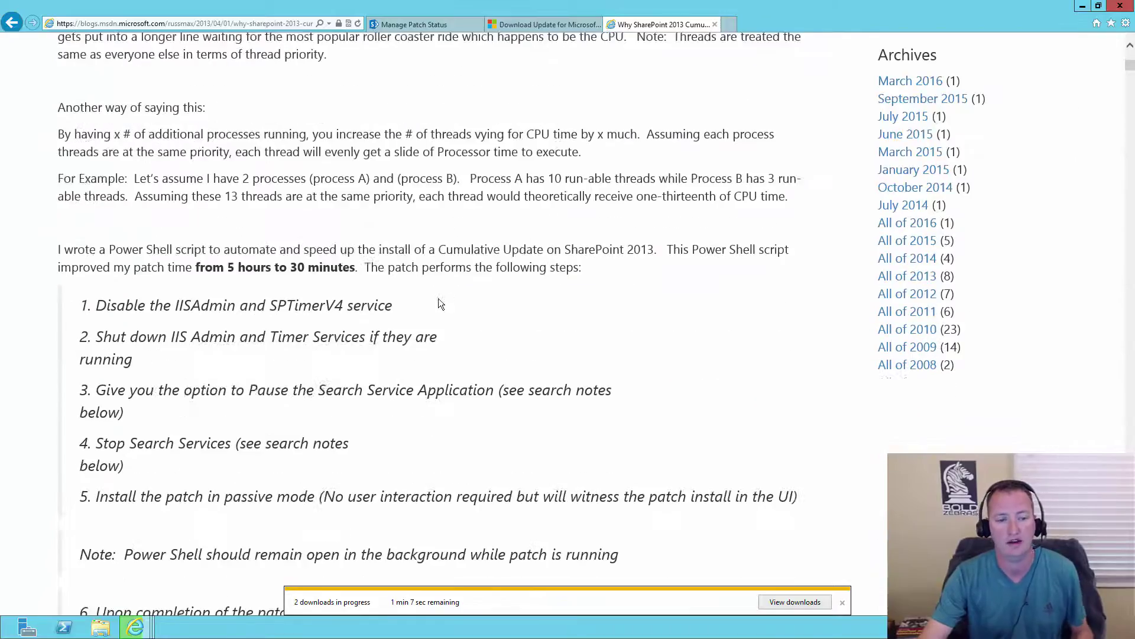
{"action": "scroll", "coordinate": [434, 304], "scroll_direction": "down", "scroll_amount": 2}
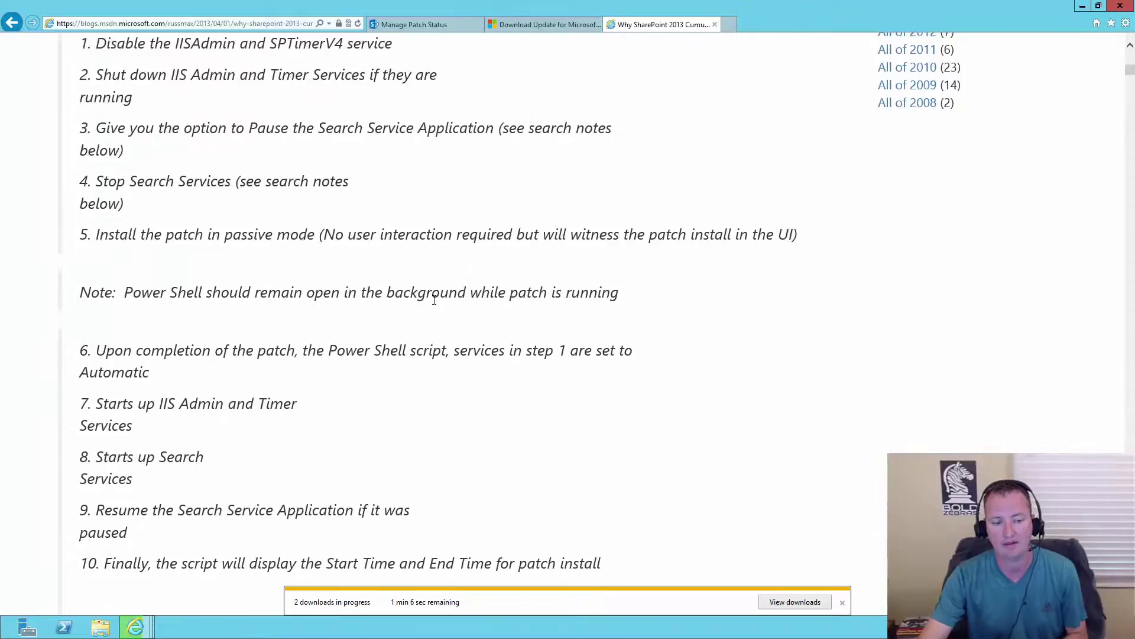
{"action": "scroll", "coordinate": [434, 301], "scroll_direction": "down", "scroll_amount": 6}
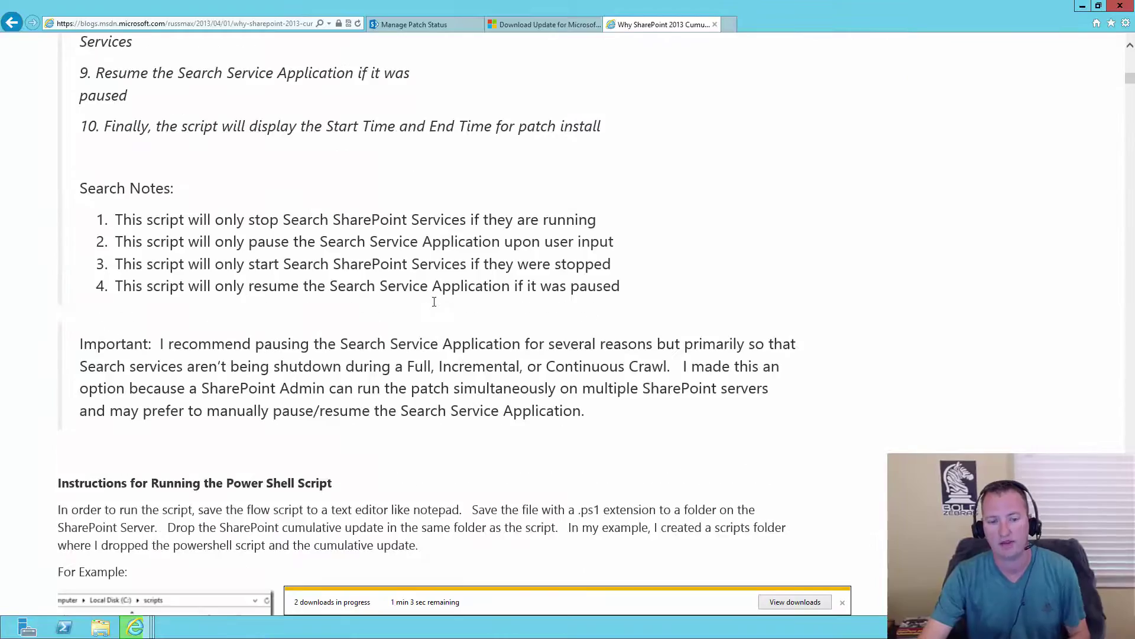
{"action": "scroll", "coordinate": [434, 302], "scroll_direction": "down", "scroll_amount": 5}
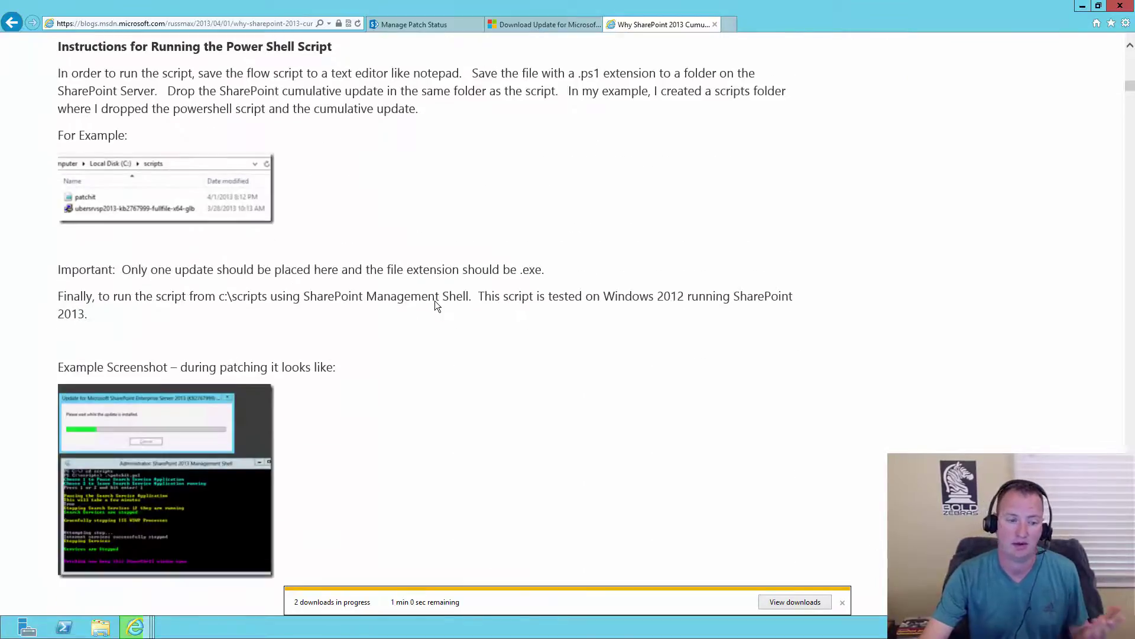
{"action": "scroll", "coordinate": [434, 302], "scroll_direction": "down", "scroll_amount": 2}
{"action": "scroll", "coordinate": [434, 301], "scroll_direction": "down", "scroll_amount": 3}
{"action": "scroll", "coordinate": [435, 304], "scroll_direction": "down", "scroll_amount": 4}
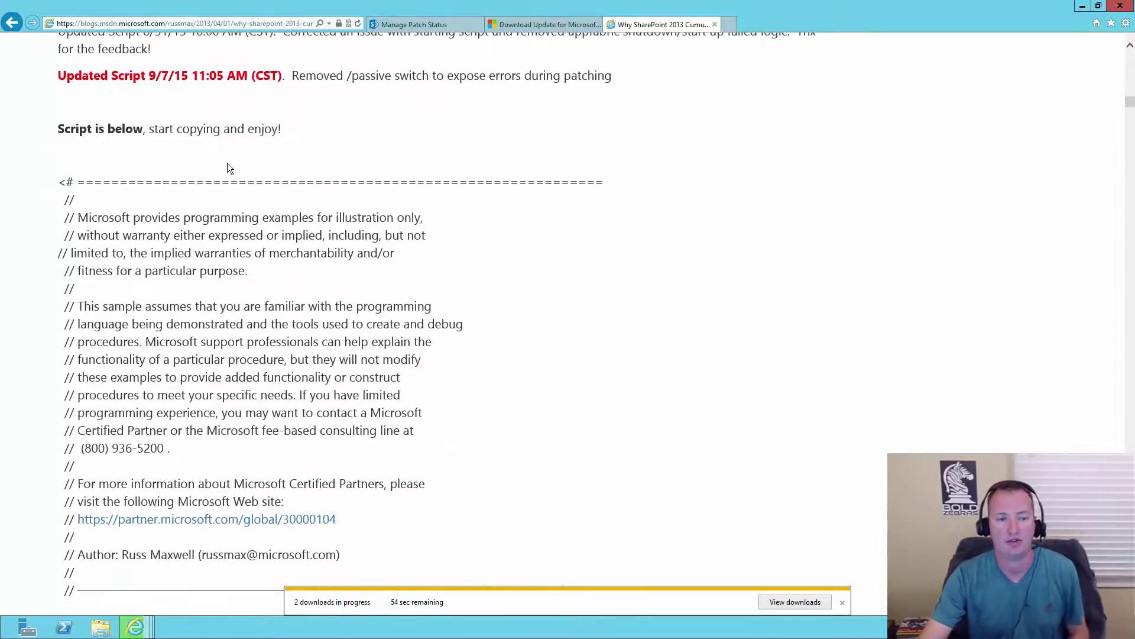
{"action": "scroll", "coordinate": [330, 286], "scroll_direction": "down", "scroll_amount": 3}
{"action": "scroll", "coordinate": [180, 318], "scroll_direction": "down", "scroll_amount": 1}
{"action": "scroll", "coordinate": [172, 286], "scroll_direction": "up", "scroll_amount": 1}
{"action": "scroll", "coordinate": [172, 286], "scroll_direction": "up", "scroll_amount": 3}
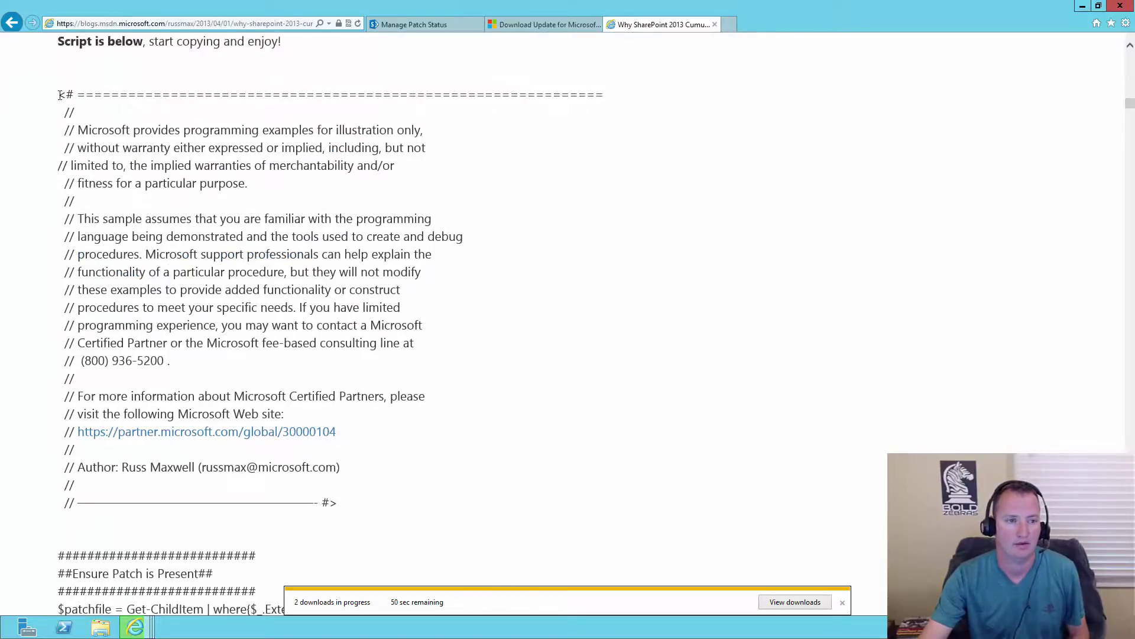
{"action": "left_click_drag", "start_coordinate": [64, 108], "coordinate": [232, 482]}
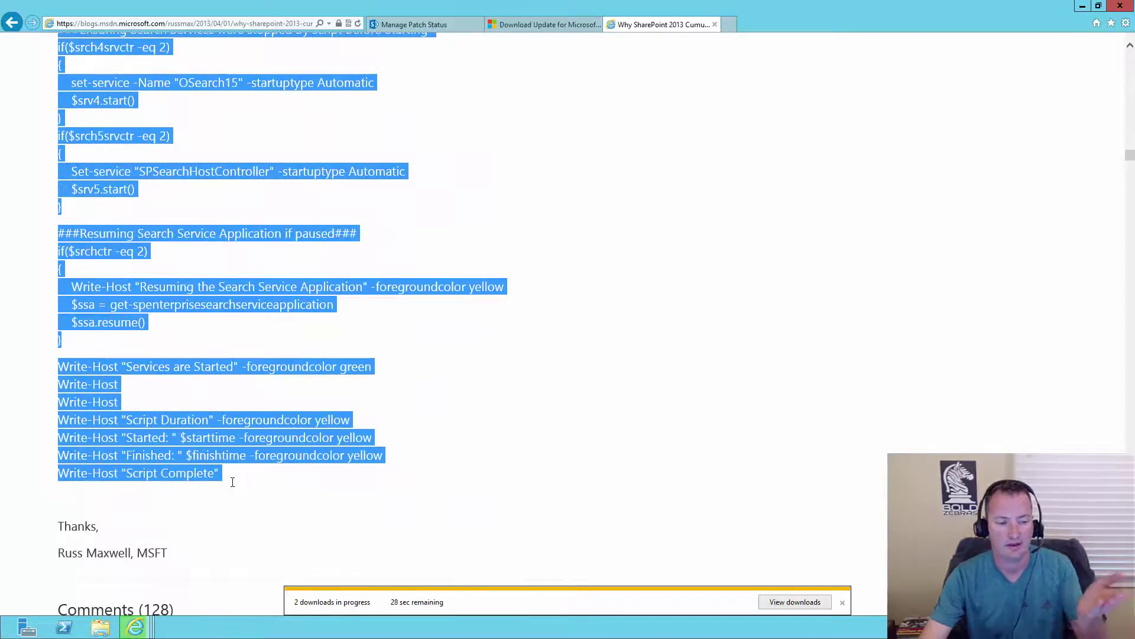
{"action": "right_click", "coordinate": [190, 459]}
{"action": "left_click", "coordinate": [157, 480]}
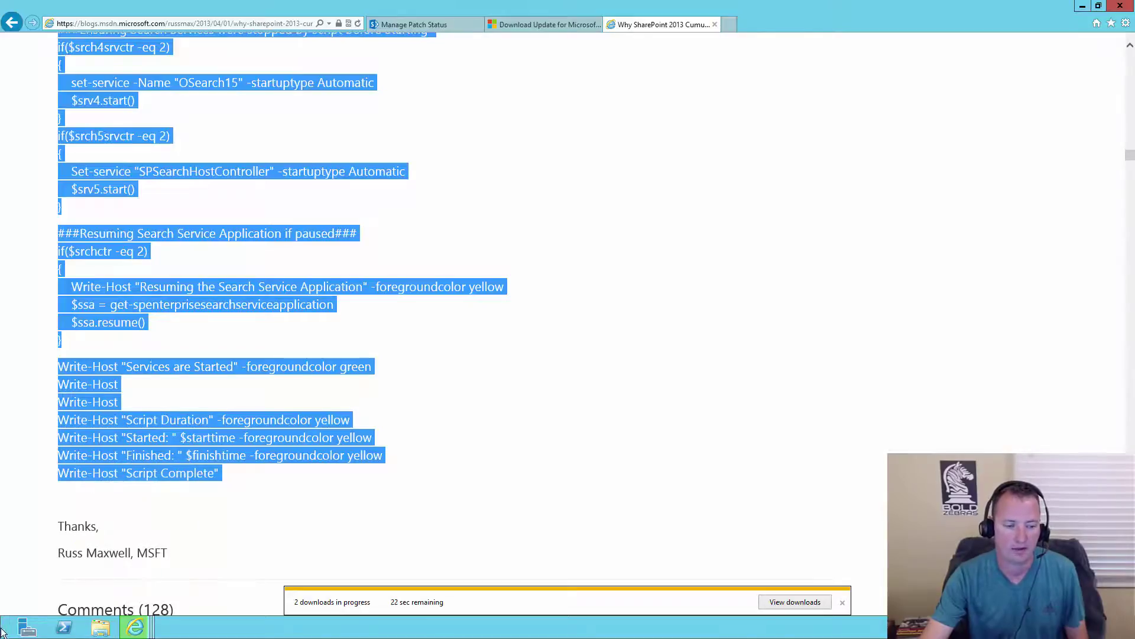
Step: Launch Notepad from the Start screen with an empty document
{"action": "left_click", "coordinate": [64, 627]}
{"action": "left_click", "coordinate": [12, 629]}
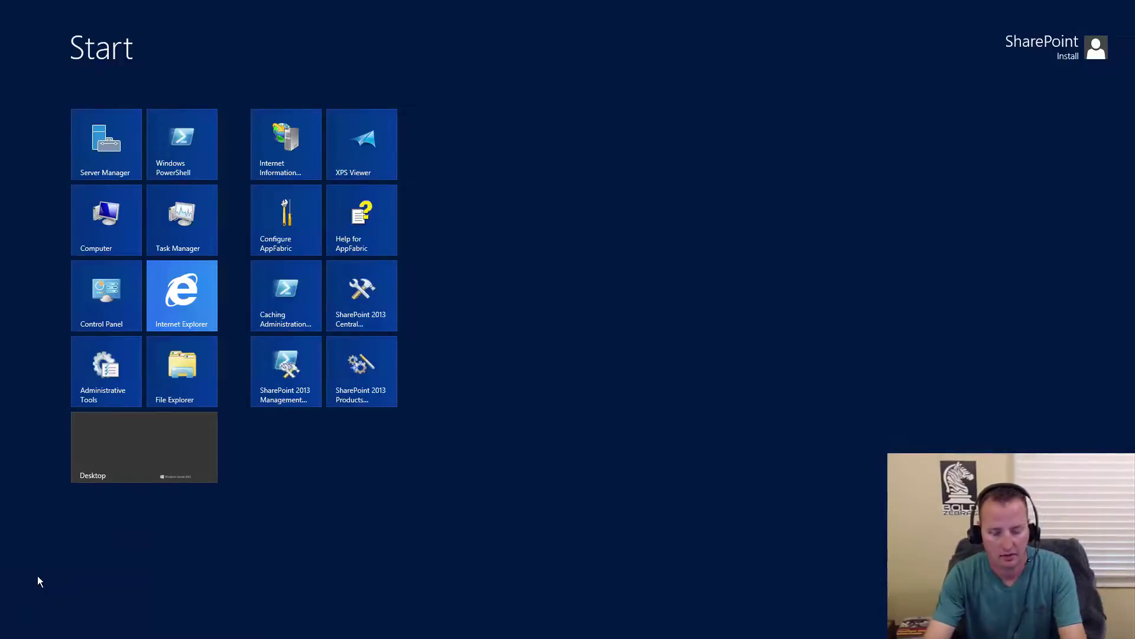
{"action": "type", "text": "not"}
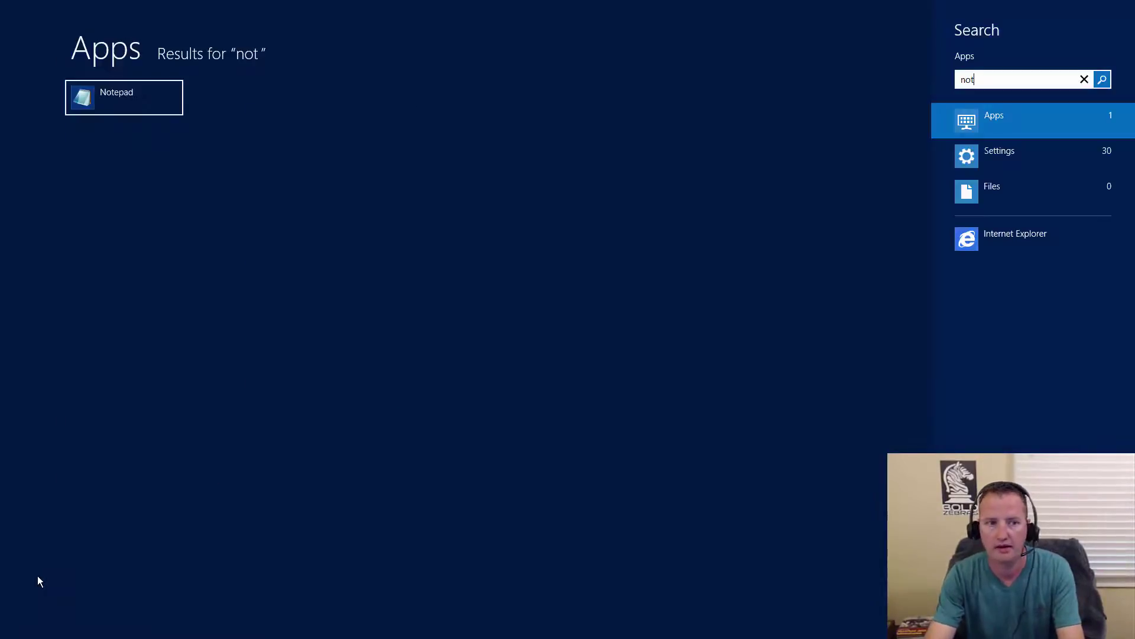
{"action": "key", "text": "Return"}
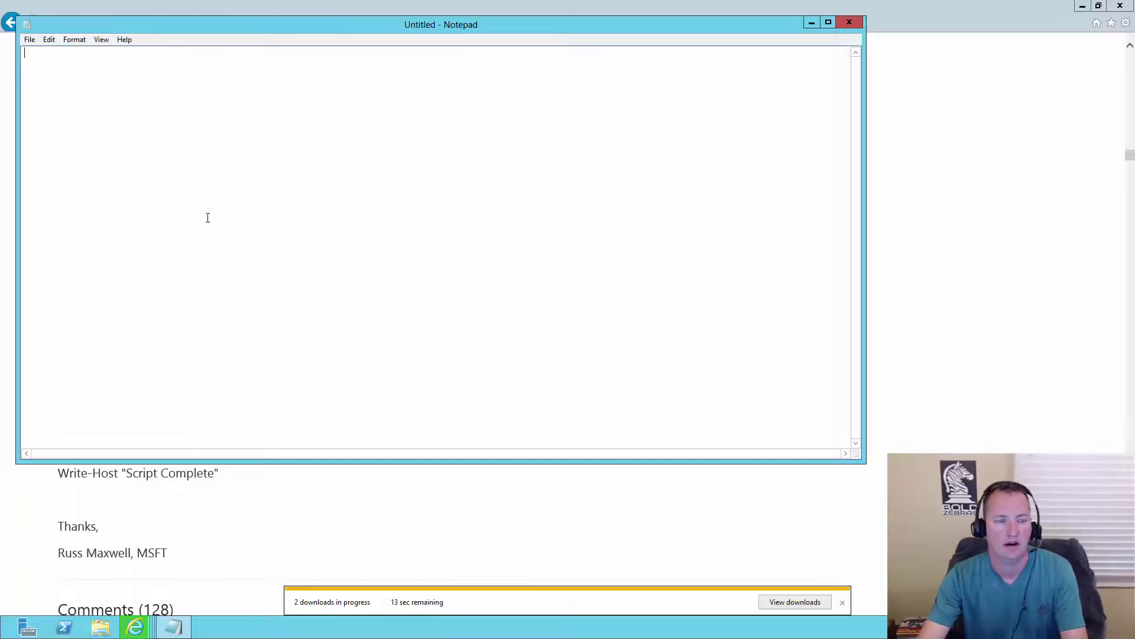
Step: Paste the copied patching script into Notepad and return to its top
{"action": "right_click", "coordinate": [210, 211]}
{"action": "left_click", "coordinate": [147, 262]}
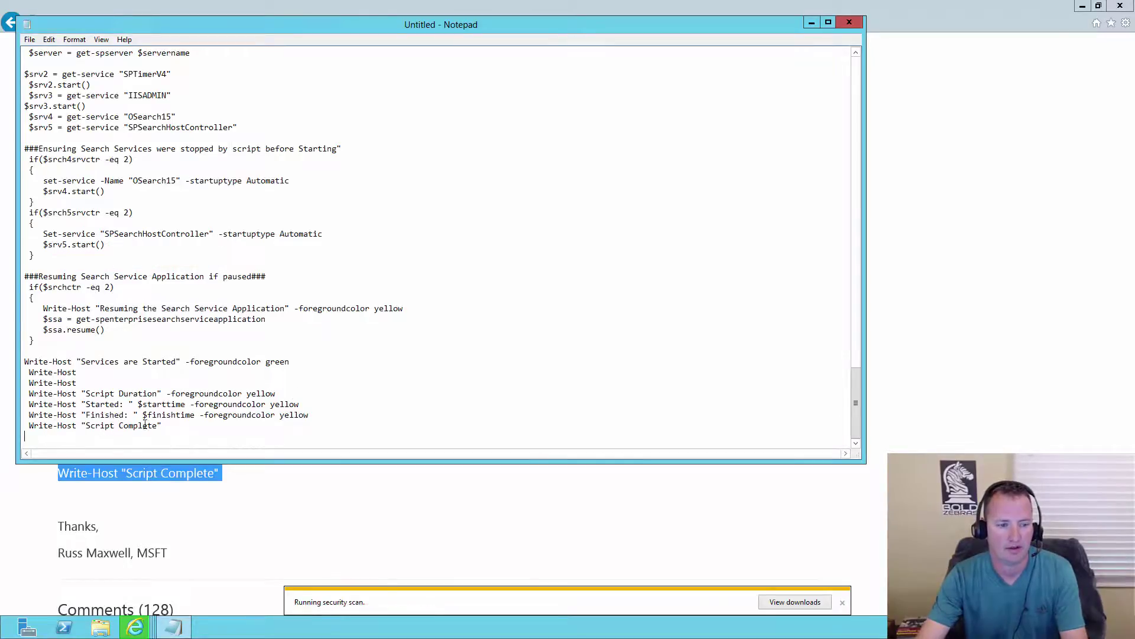
{"action": "scroll", "coordinate": [201, 396], "scroll_direction": "up", "scroll_amount": 20}
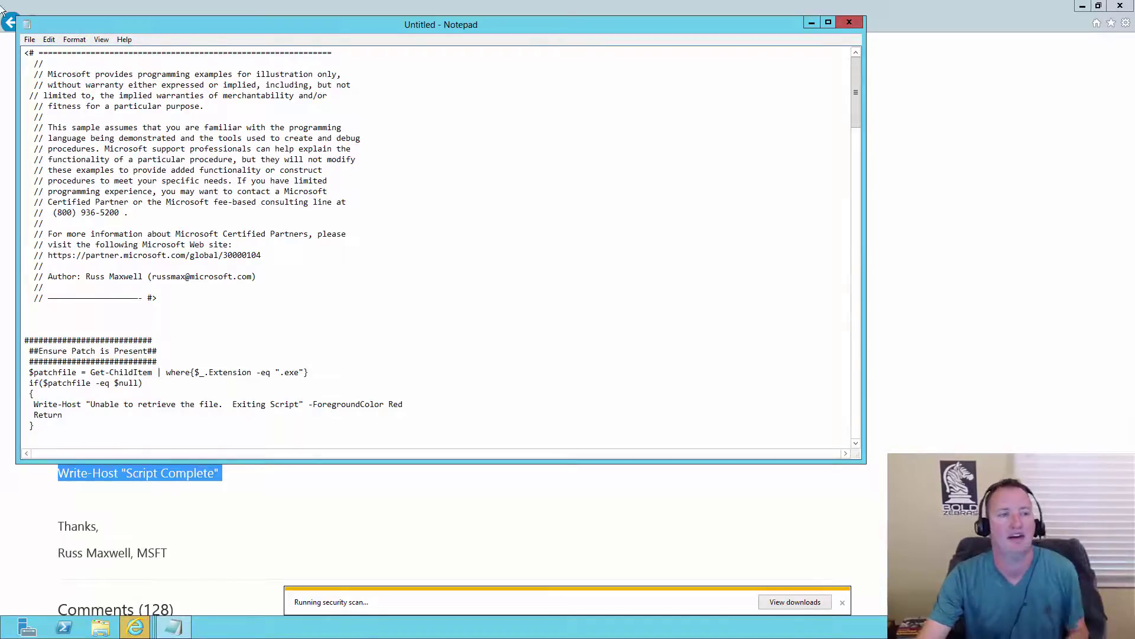
Step: Save the script as CUInstaller.ps1, type All Files, in C:\install\August 2016 CU
{"action": "left_click", "coordinate": [30, 41]}
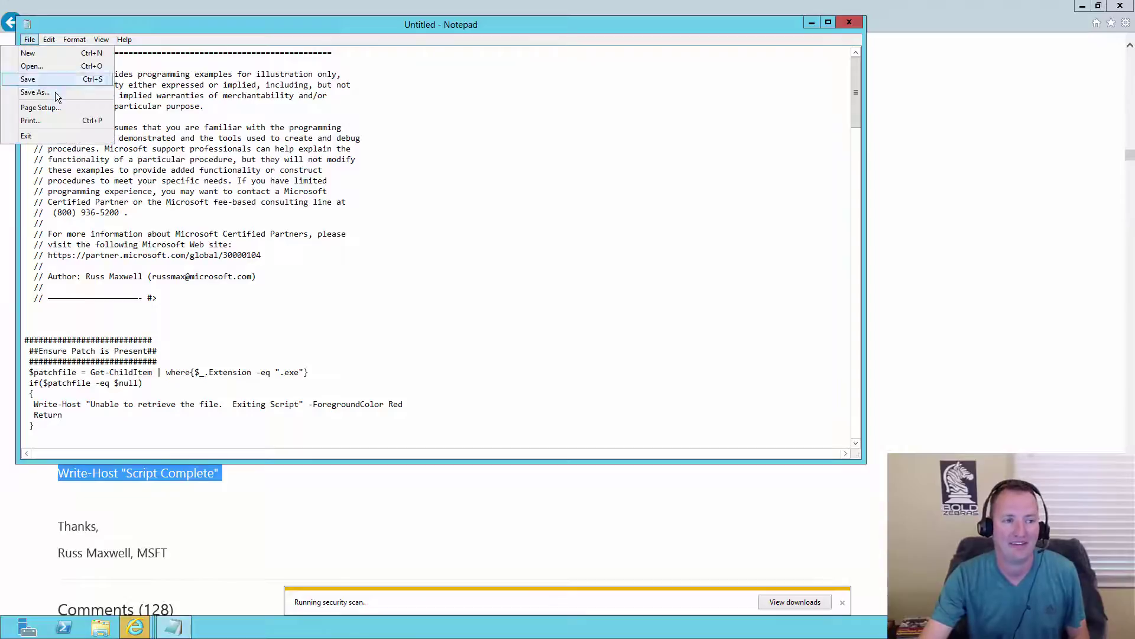
{"action": "left_click", "coordinate": [55, 91]}
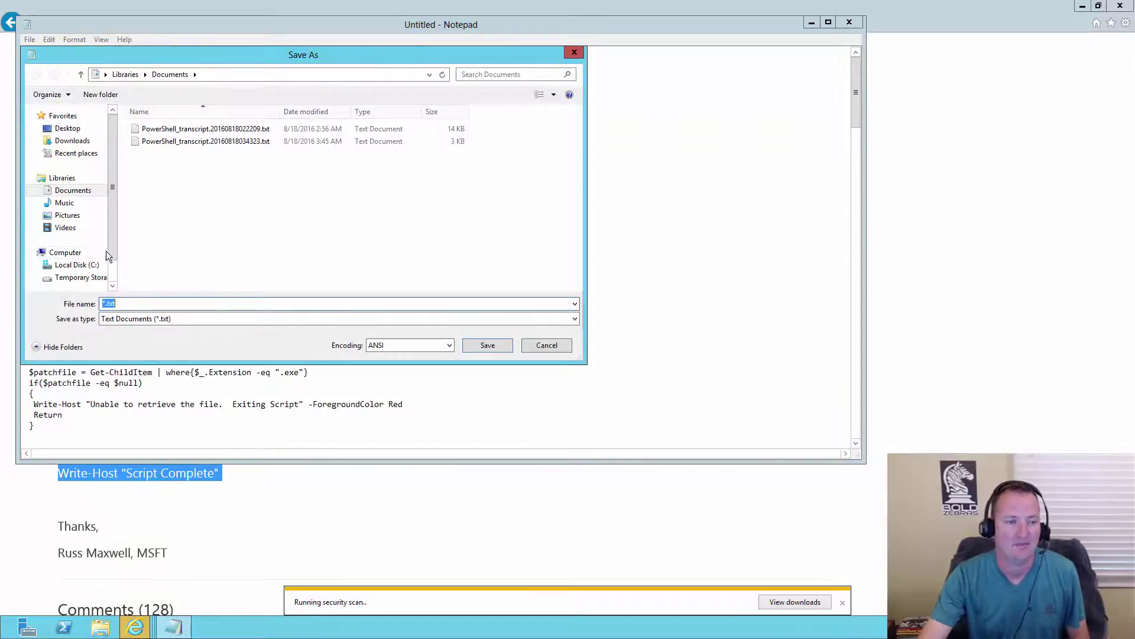
{"action": "left_click", "coordinate": [77, 265]}
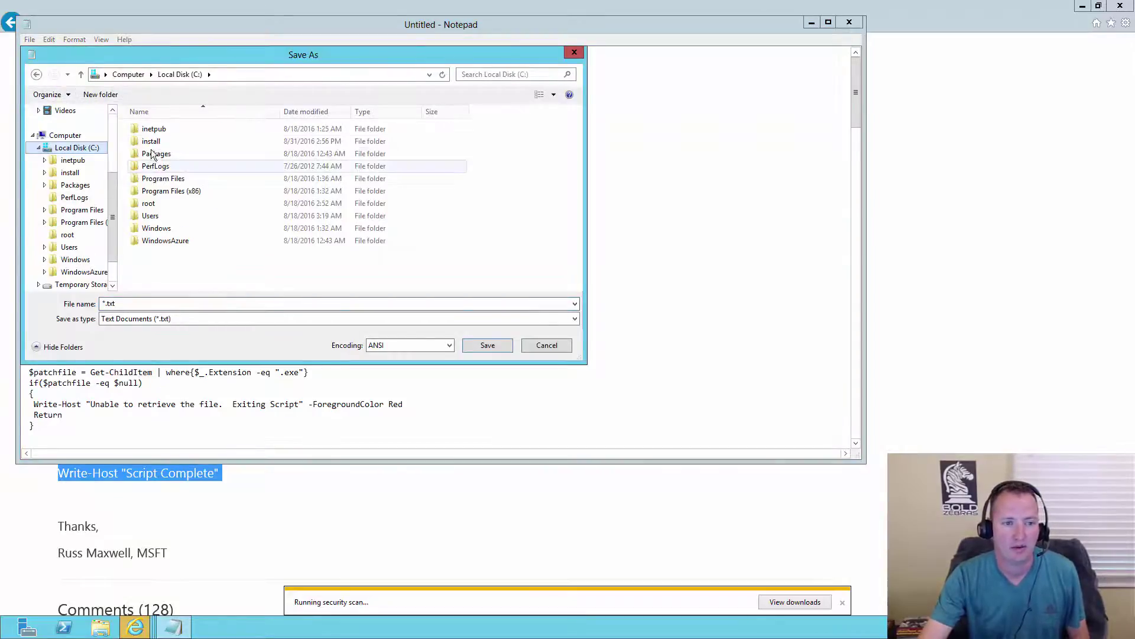
{"action": "double_click", "coordinate": [151, 142]}
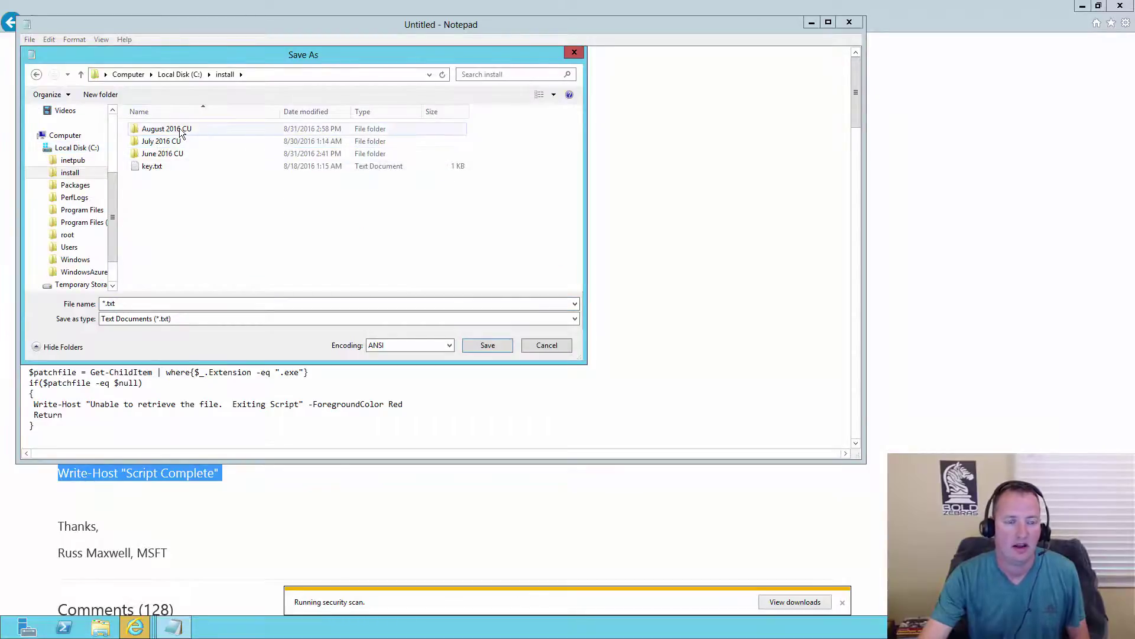
{"action": "double_click", "coordinate": [167, 129]}
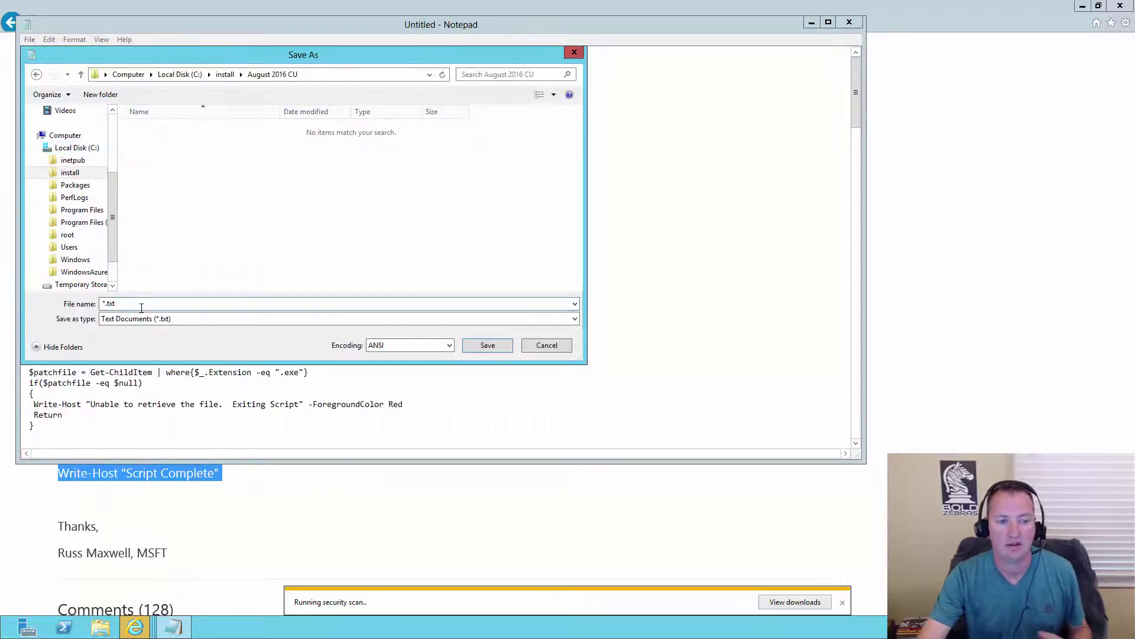
{"action": "left_click", "coordinate": [173, 318]}
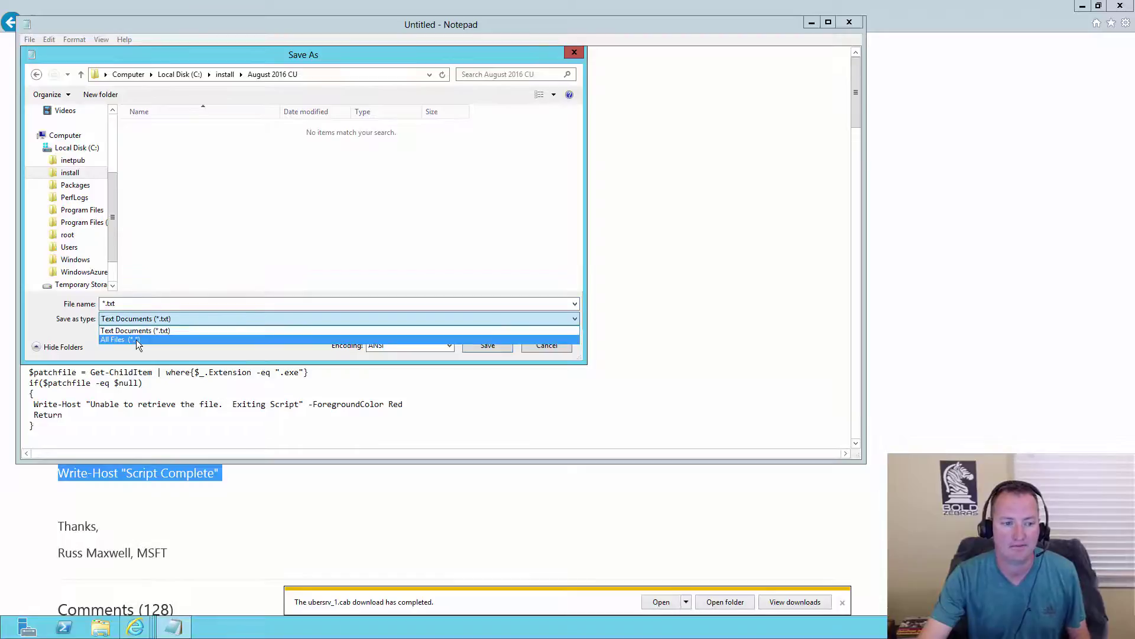
{"action": "left_click", "coordinate": [136, 339]}
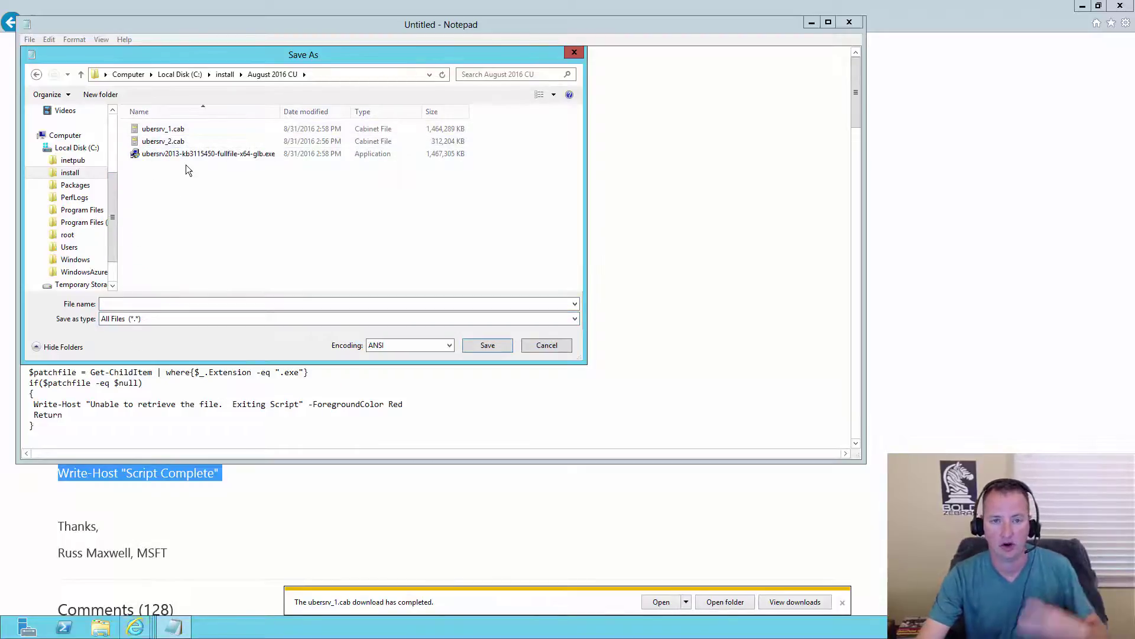
{"action": "left_click", "coordinate": [136, 302]}
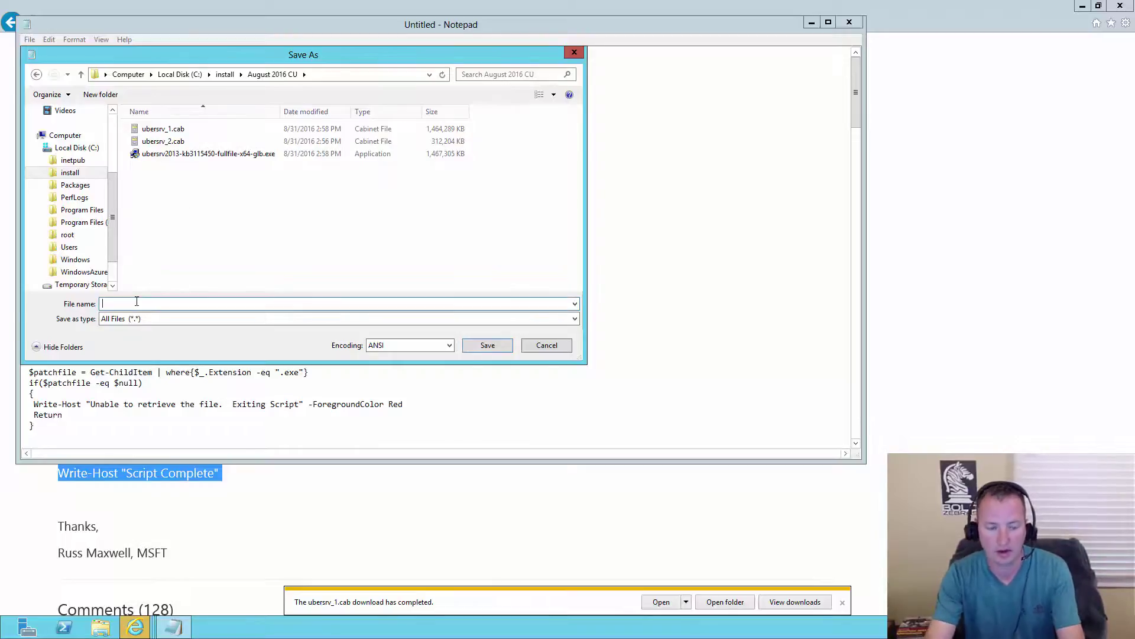
{"action": "type", "text": "CU"}
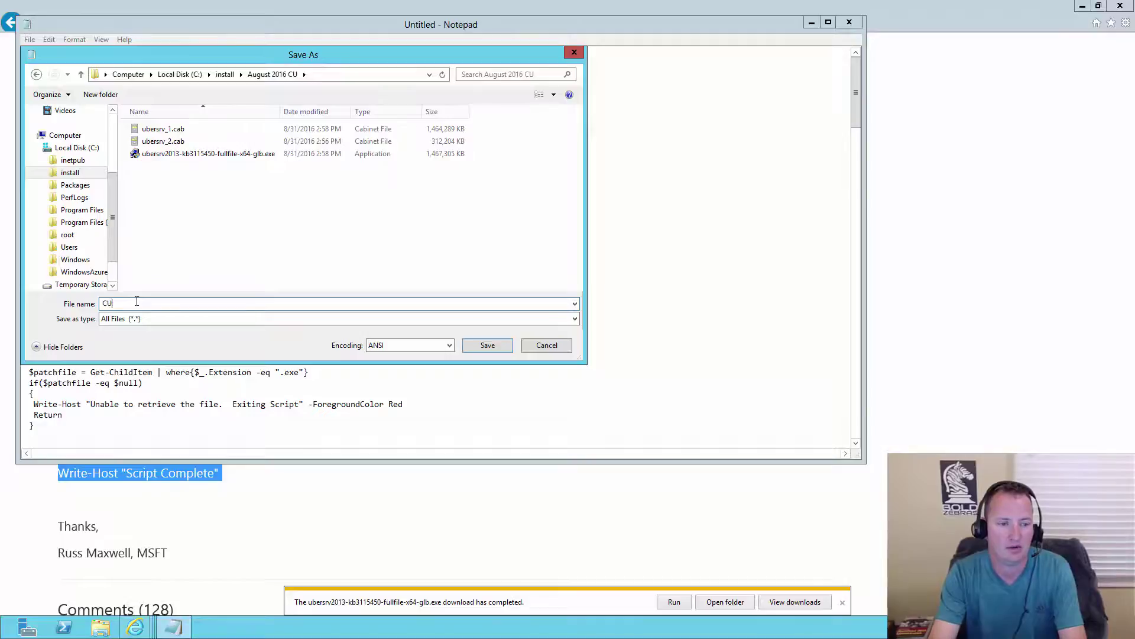
{"action": "type", "text": "Installed"}
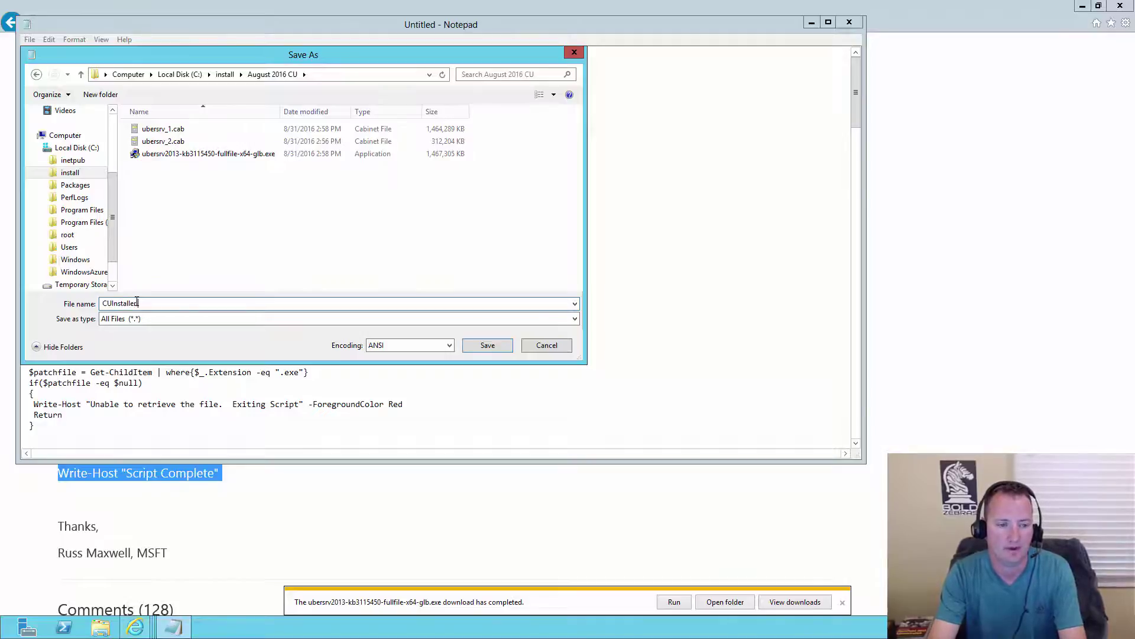
{"action": "type", "text": ".ps"}
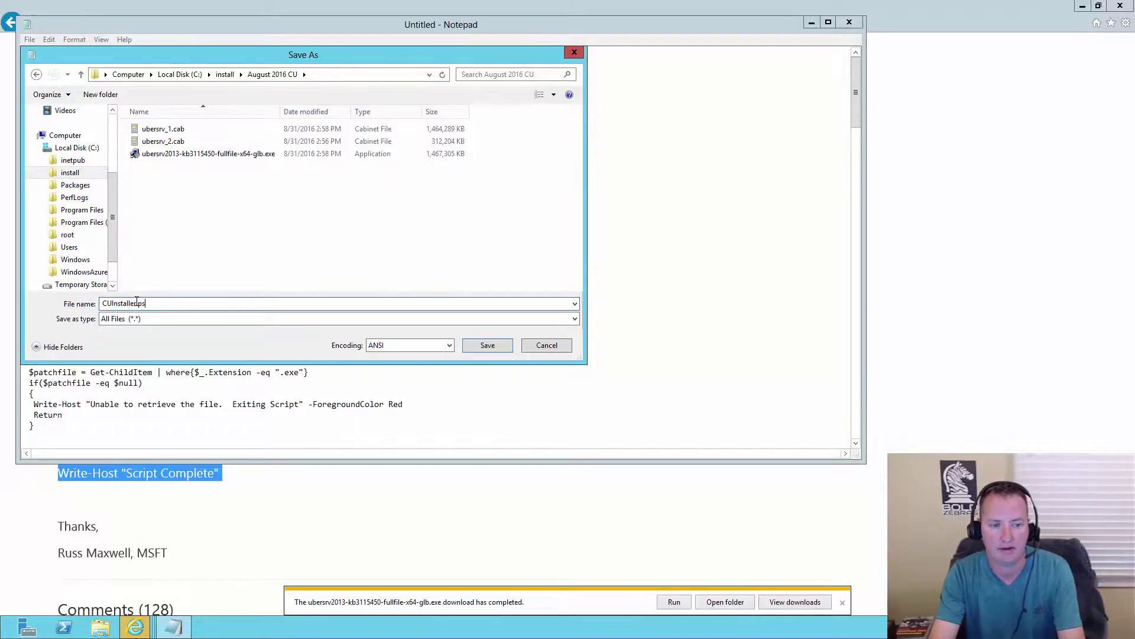
{"action": "type", "text": "1"}
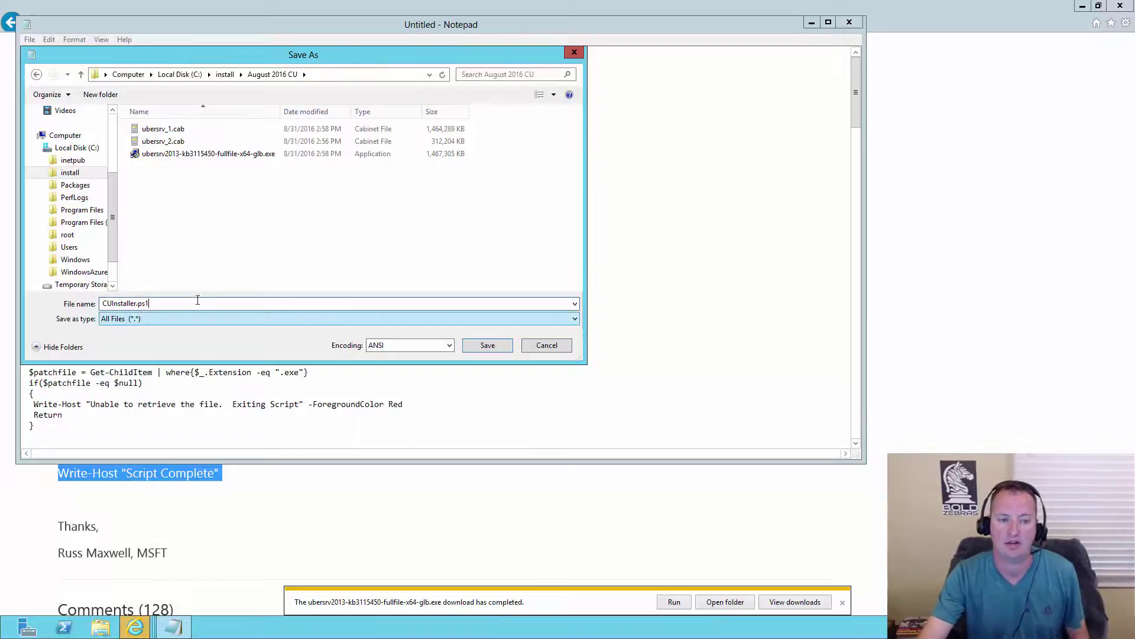
{"action": "left_click", "coordinate": [489, 347]}
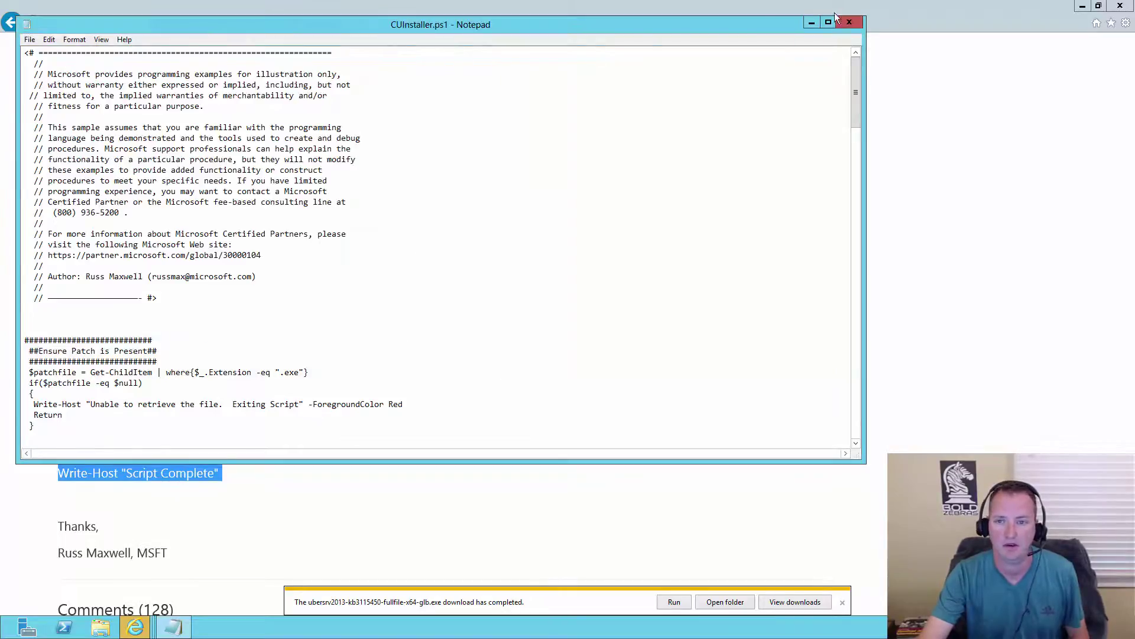
Step: Close Notepad and check the Download Center's downloads list to confirm the updates finished
{"action": "left_click", "coordinate": [851, 22]}
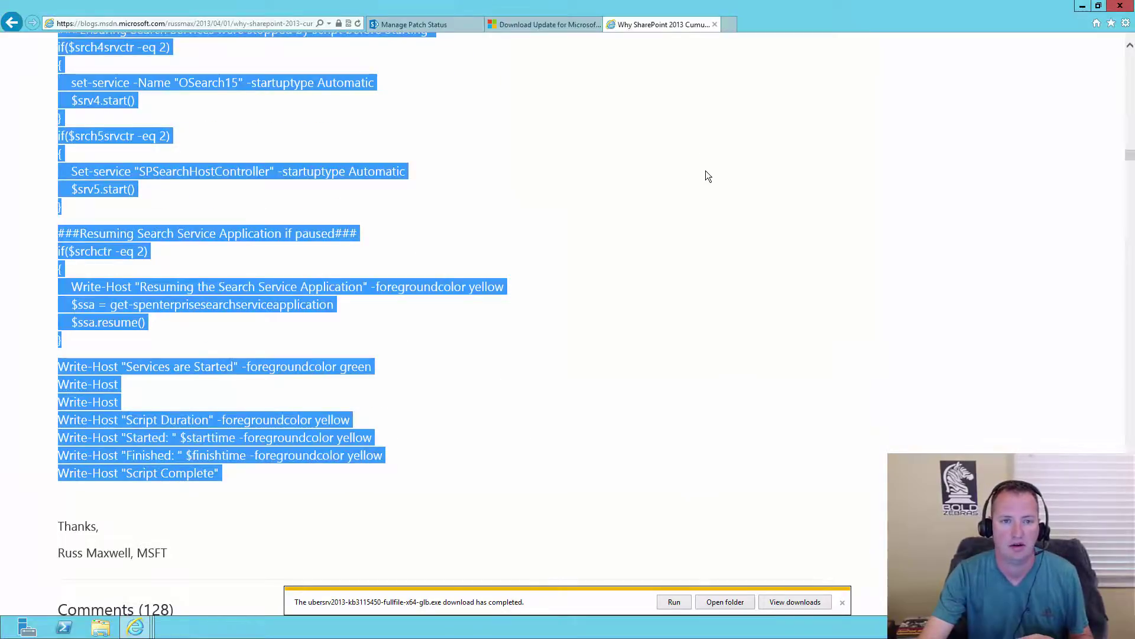
{"action": "left_click", "coordinate": [680, 155]}
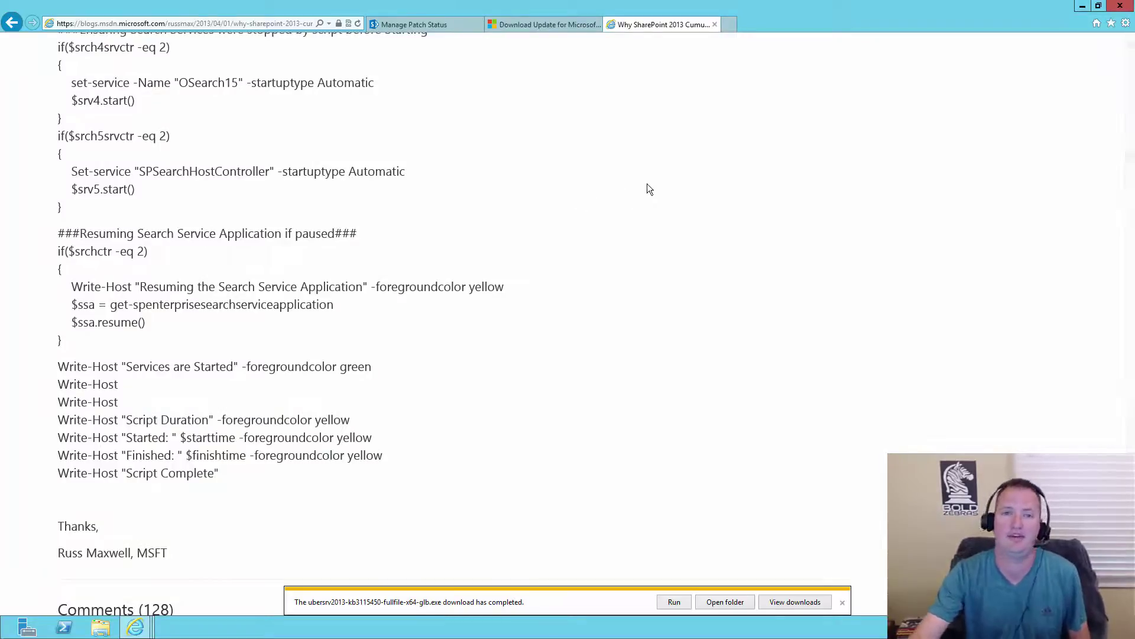
{"action": "left_click", "coordinate": [555, 26]}
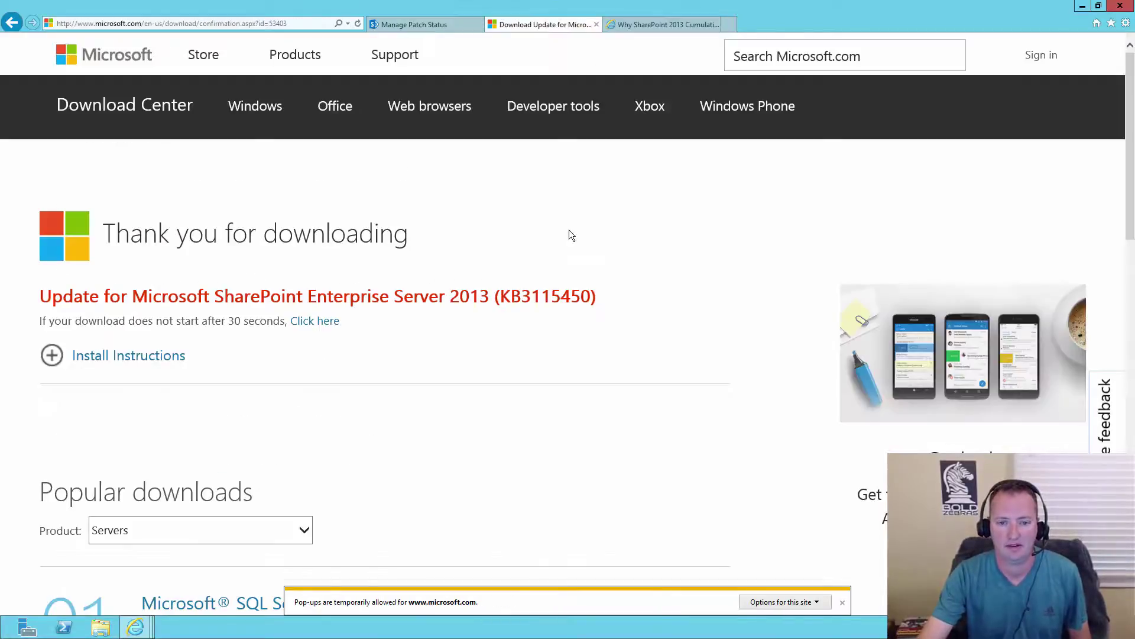
{"action": "left_click", "coordinate": [842, 601]}
{"action": "left_click", "coordinate": [801, 601]}
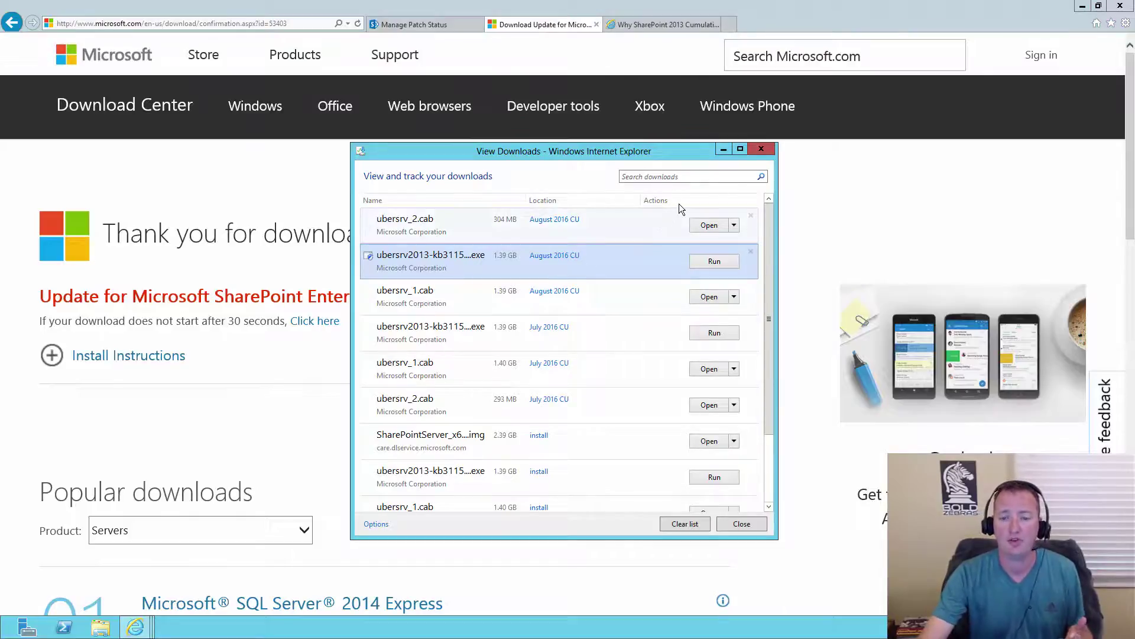
{"action": "left_click", "coordinate": [762, 149]}
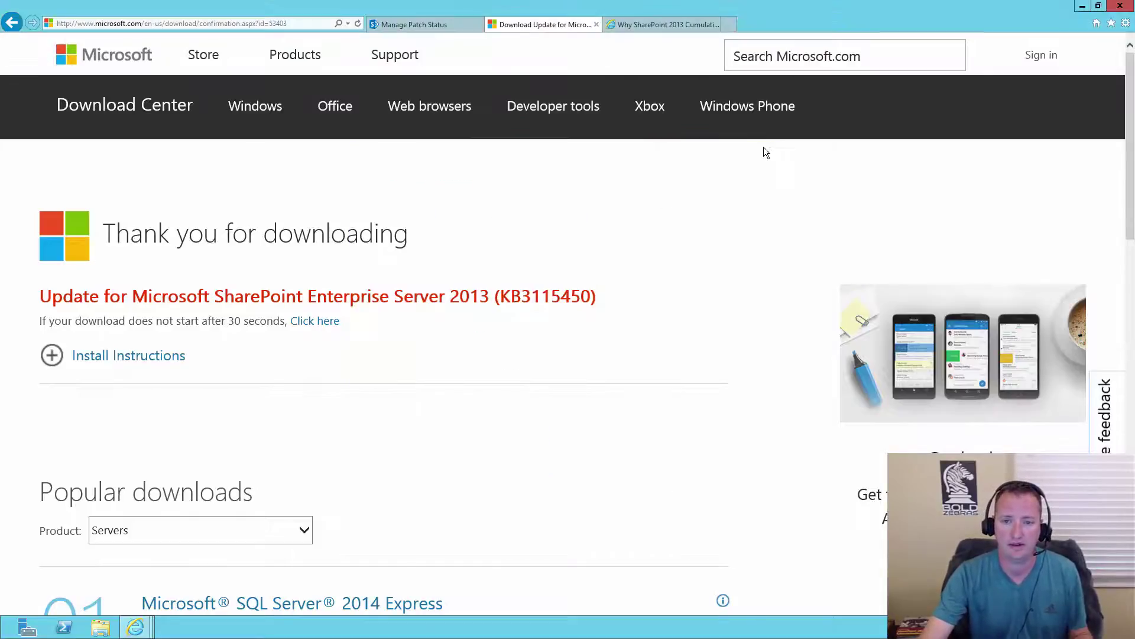
Step: Close the Download Center and blog tabs, then exit Internet Explorer
{"action": "left_click", "coordinate": [595, 25]}
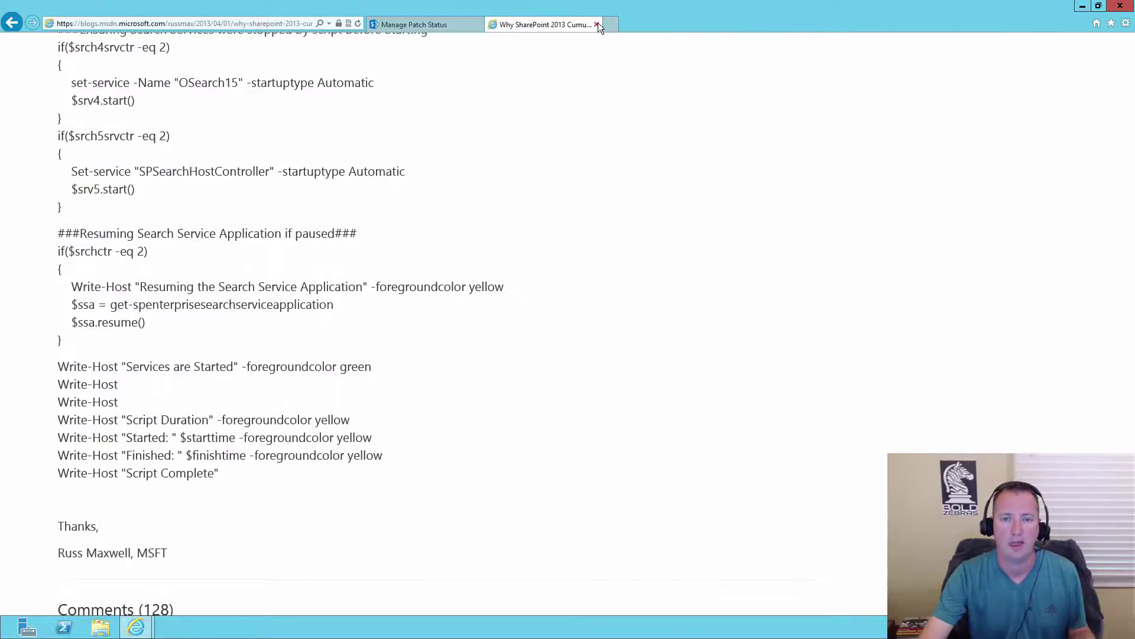
{"action": "left_click", "coordinate": [596, 25]}
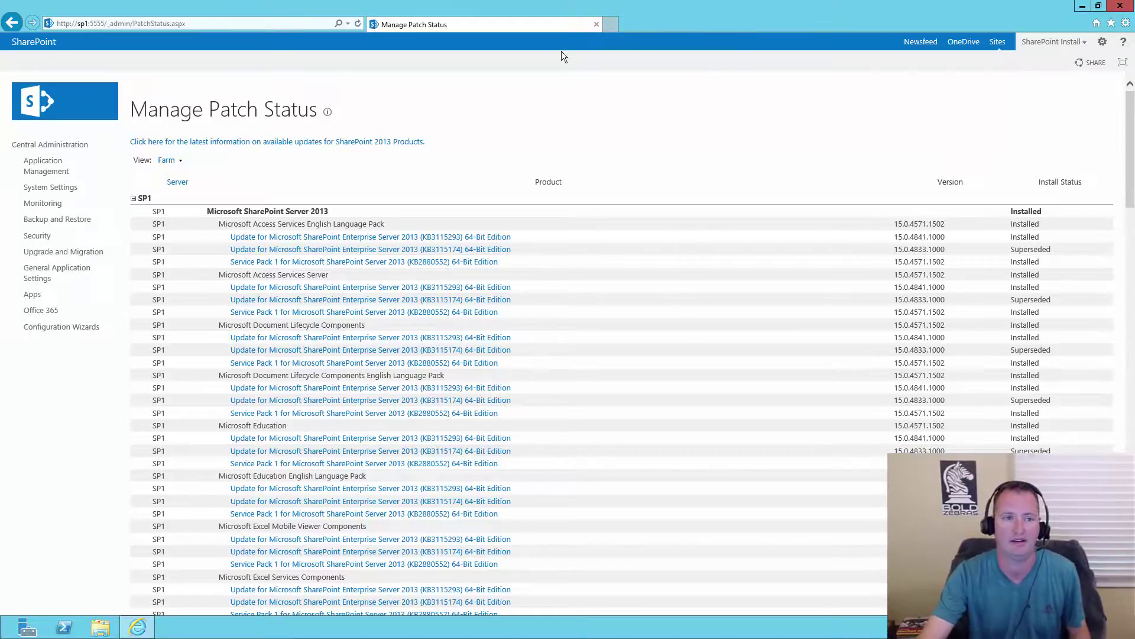
{"action": "left_click", "coordinate": [1119, 6]}
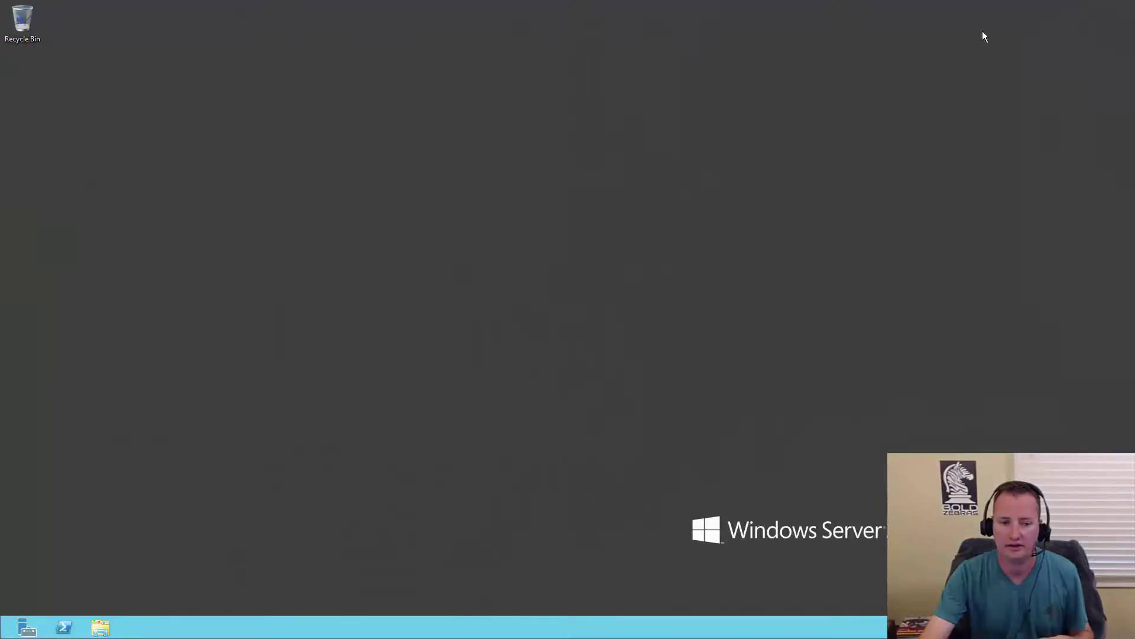
Step: Run the SharePoint 2013 Management Shell tile as administrator from the Start screen
{"action": "mouse_move", "coordinate": [10, 635]}
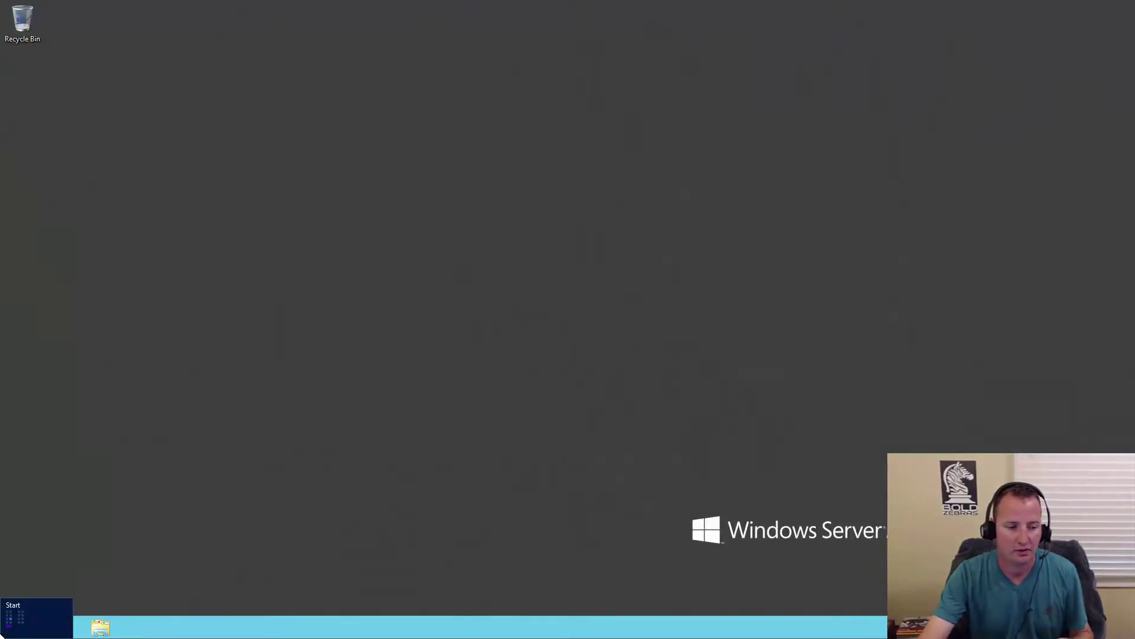
{"action": "left_click", "coordinate": [10, 635]}
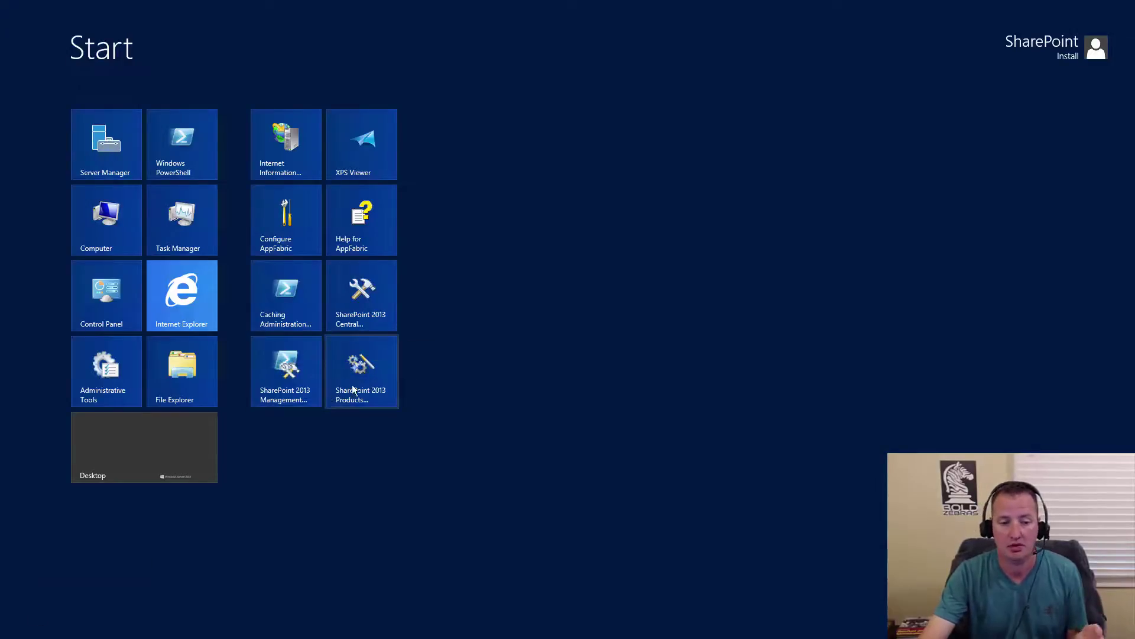
{"action": "right_click", "coordinate": [286, 368]}
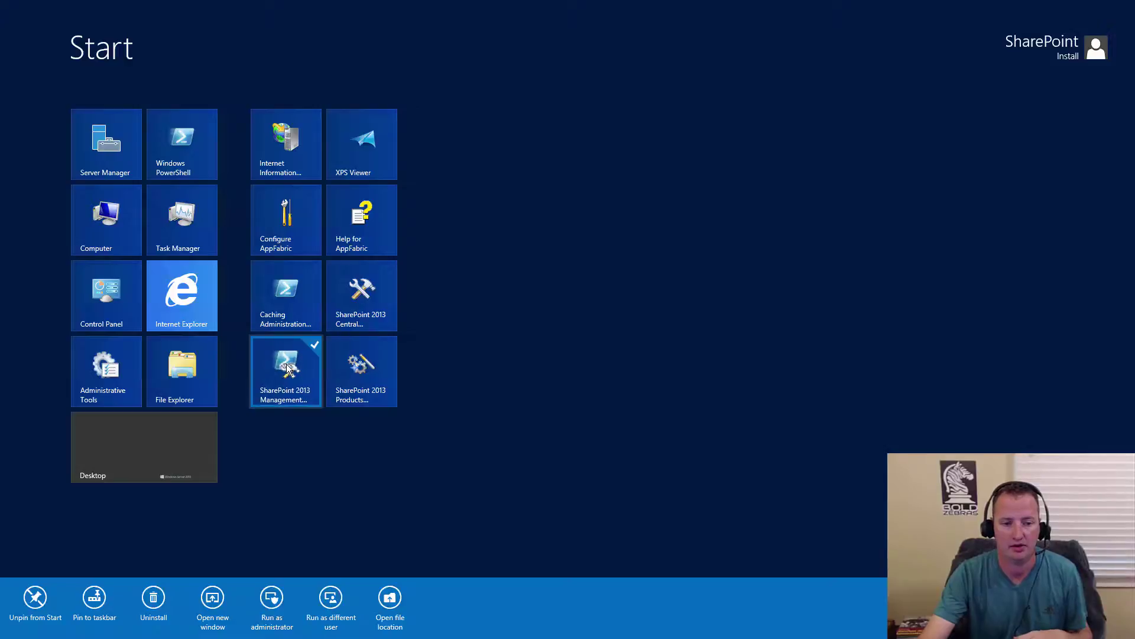
{"action": "left_click", "coordinate": [272, 600]}
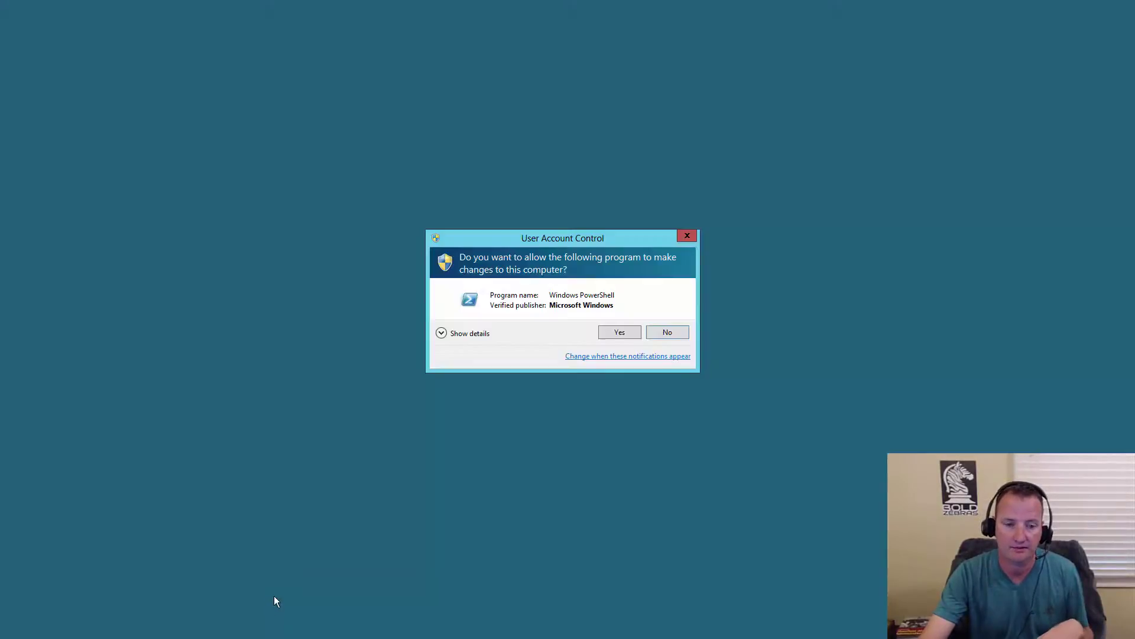
Step: Approve elevation, then change directory to C:\install\August 2016 CU
{"action": "left_click", "coordinate": [619, 333]}
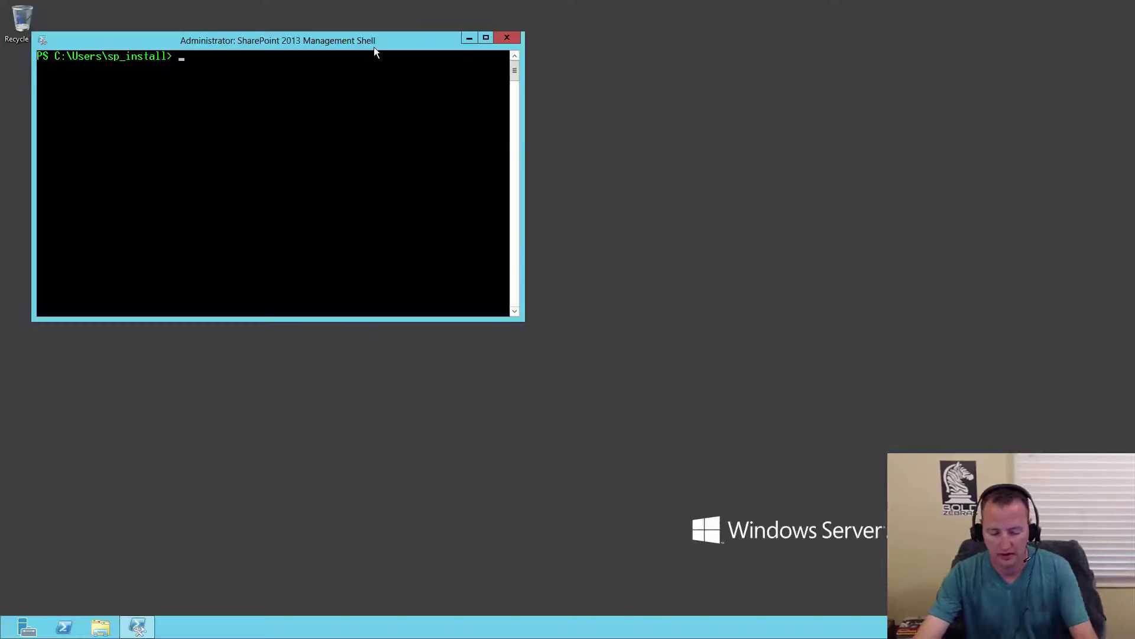
{"action": "type", "text": "cd\\"}
{"action": "key", "text": "Return"}
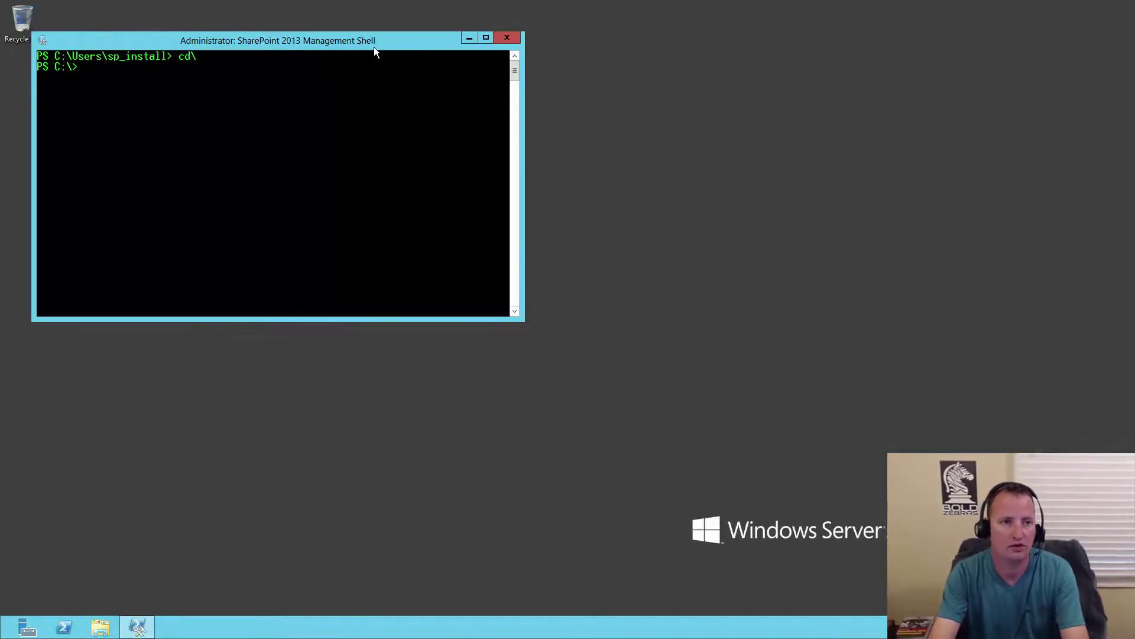
{"action": "type", "text": "cd .\\ins"}
{"action": "key", "text": "Tab"}
{"action": "key", "text": "Return"}
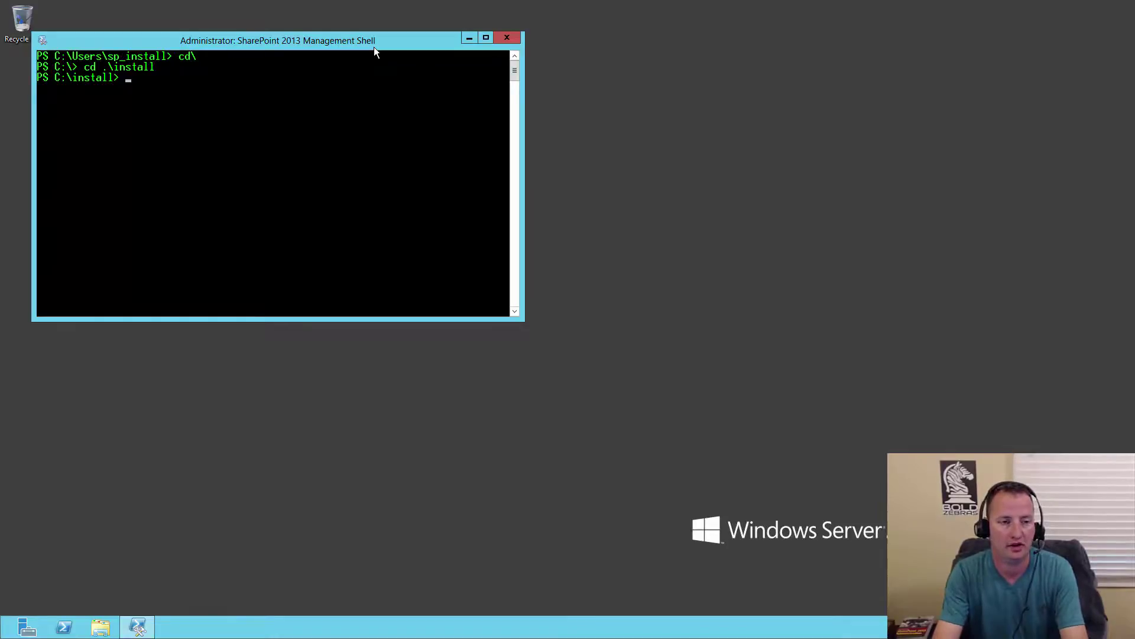
{"action": "type", "text": "cd"}
{"action": "key", "text": "Tab"}
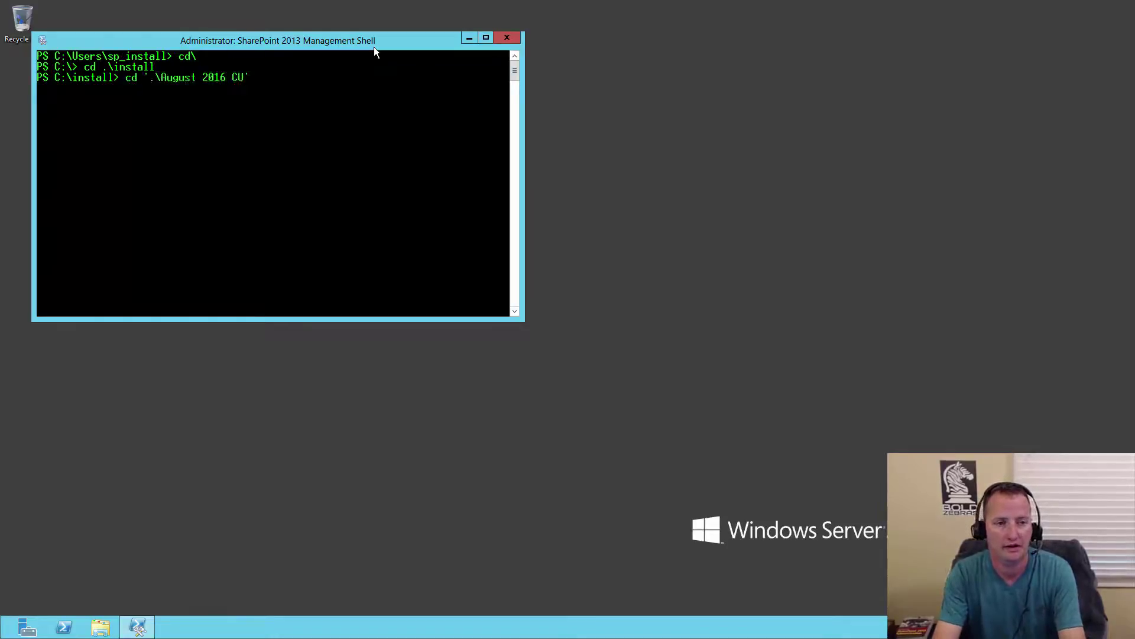
{"action": "key", "text": "Return"}
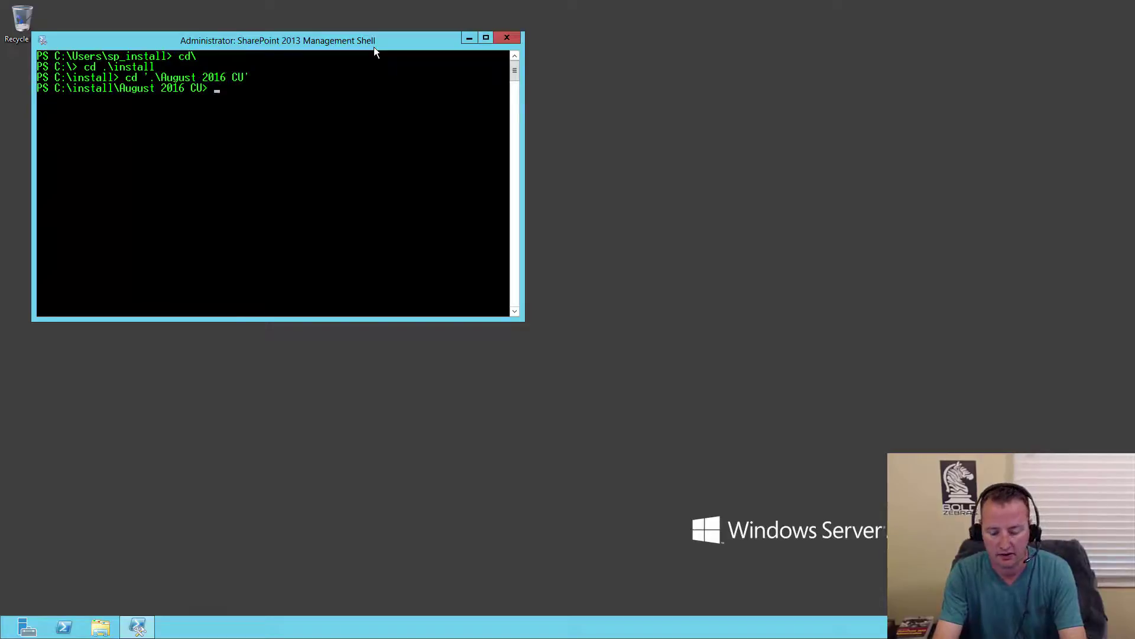
Step: List the folder's files with dir to confirm CUInstaller.ps1, then clear the console with cls
{"action": "type", "text": "dir"}
{"action": "key", "text": "Return"}
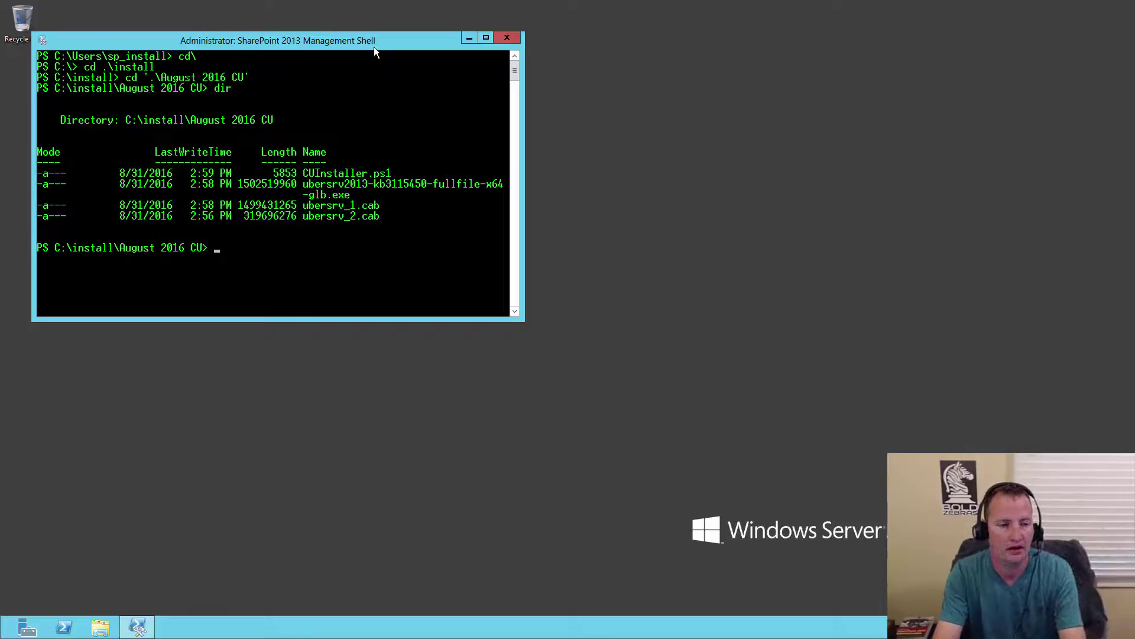
{"action": "type", "text": "cls"}
{"action": "key", "text": "Return"}
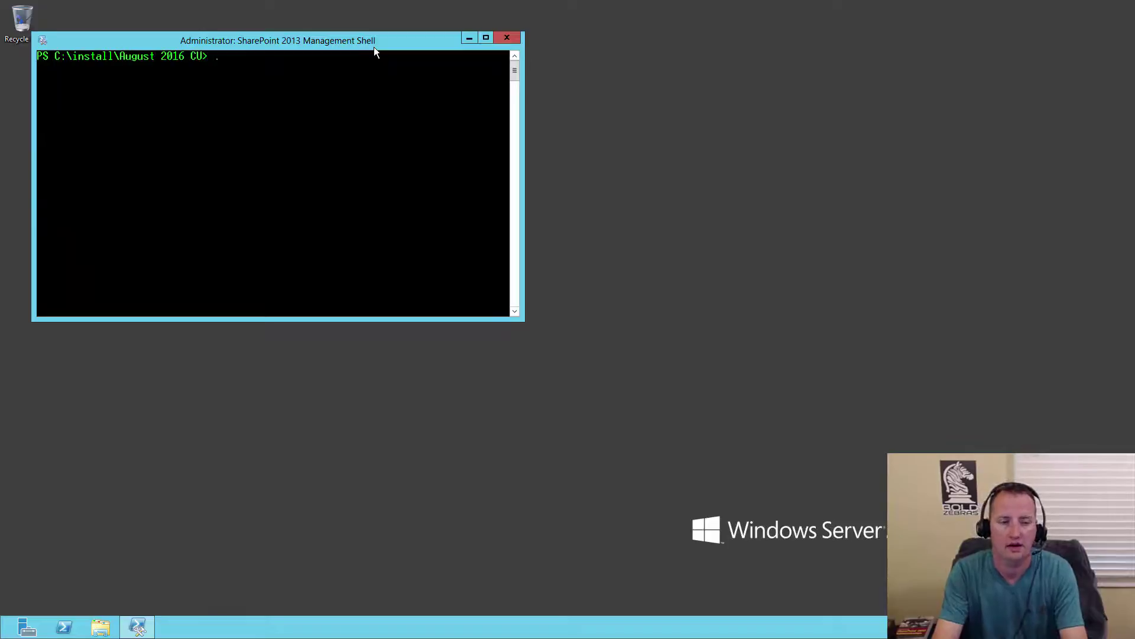
Step: Run .\CUInstaller.ps1 and answer 1 to pause the Search Service Application
{"action": "type", "text": "."}
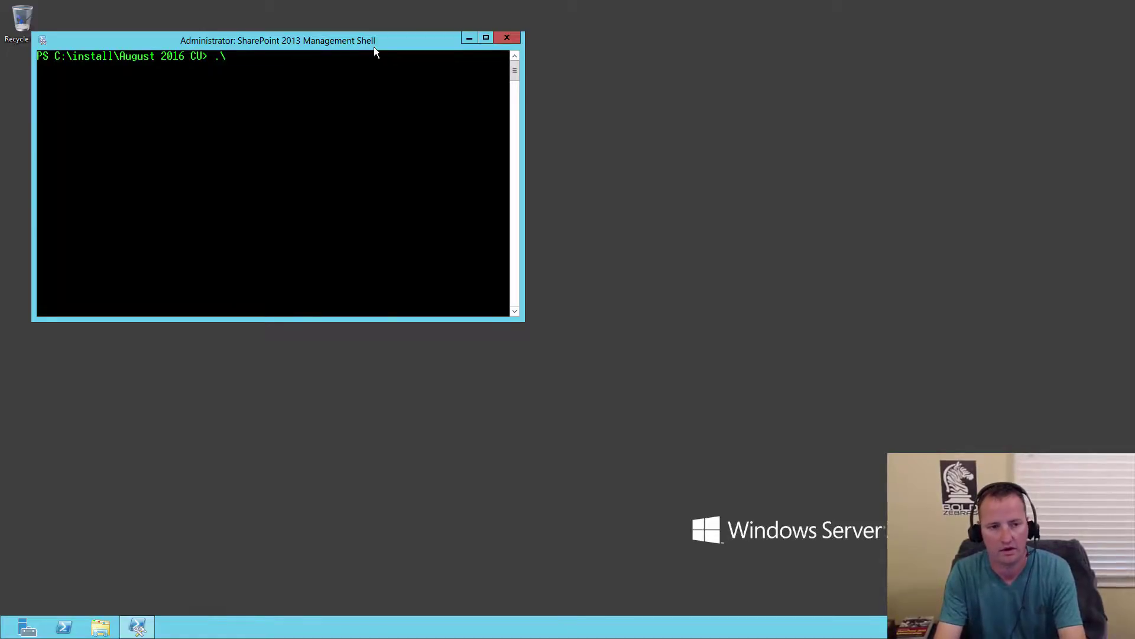
{"action": "key", "text": "Tab"}
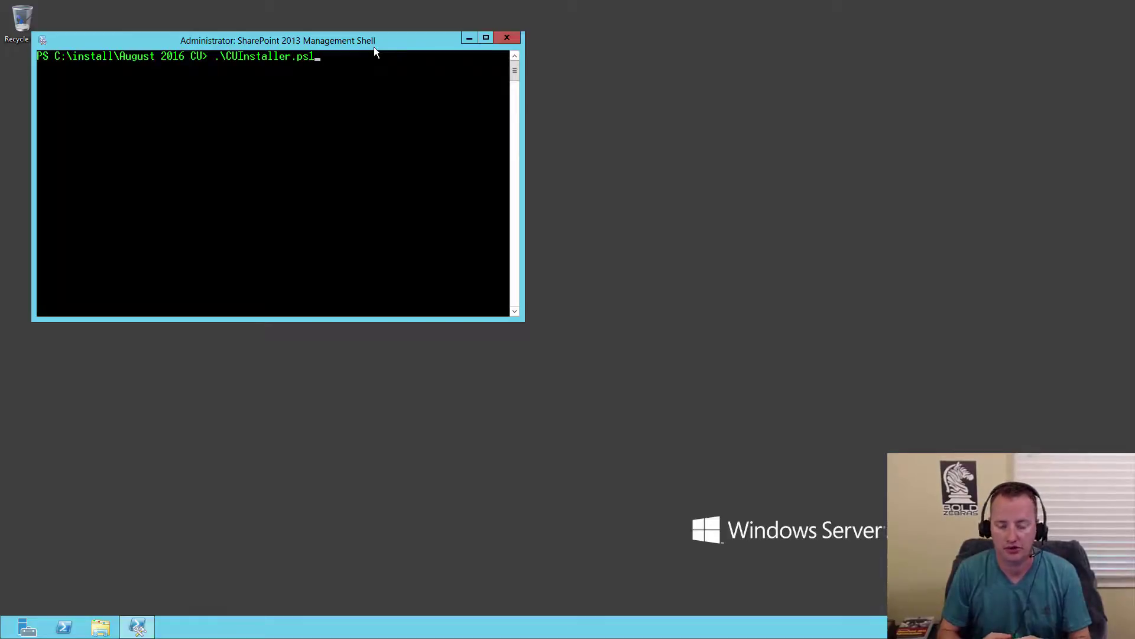
{"action": "key", "text": "Return"}
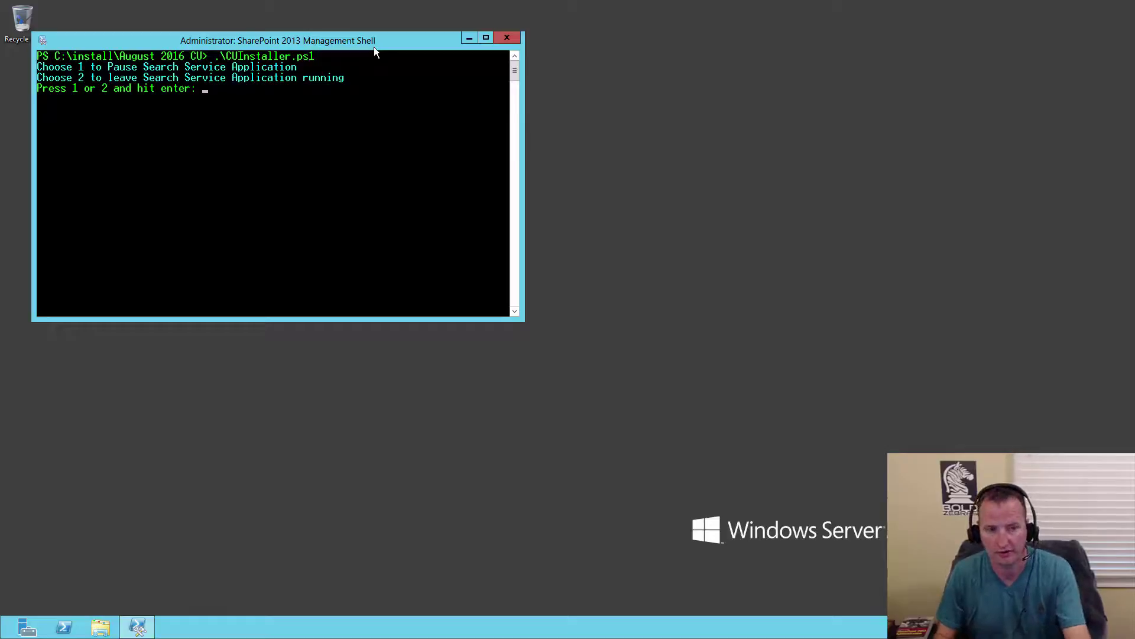
{"action": "type", "text": "1"}
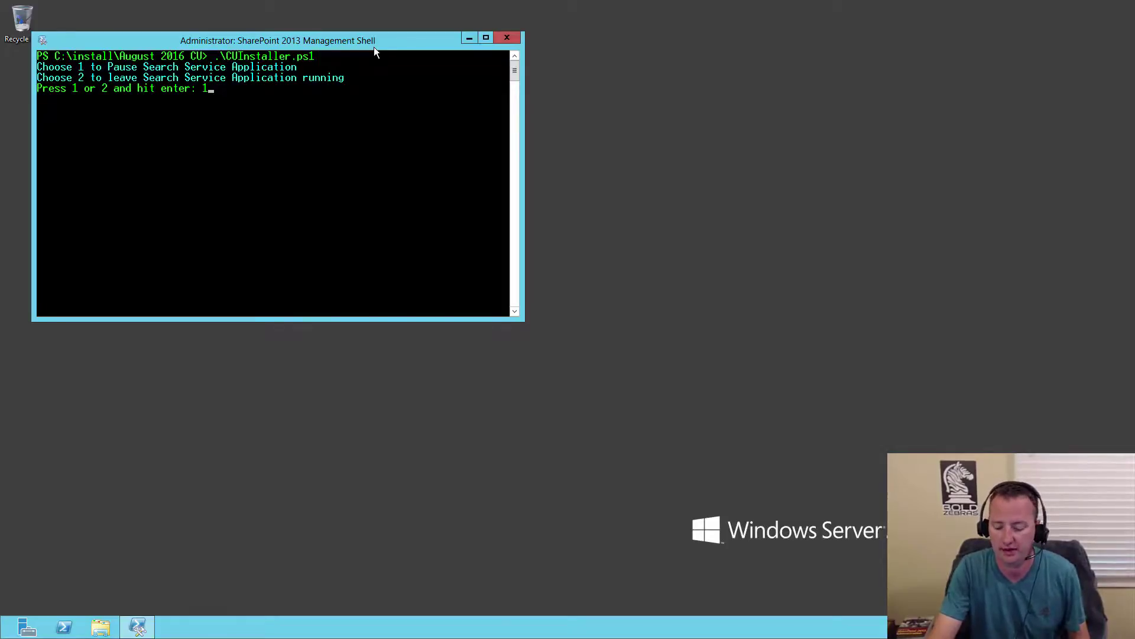
{"action": "key", "text": "Return"}
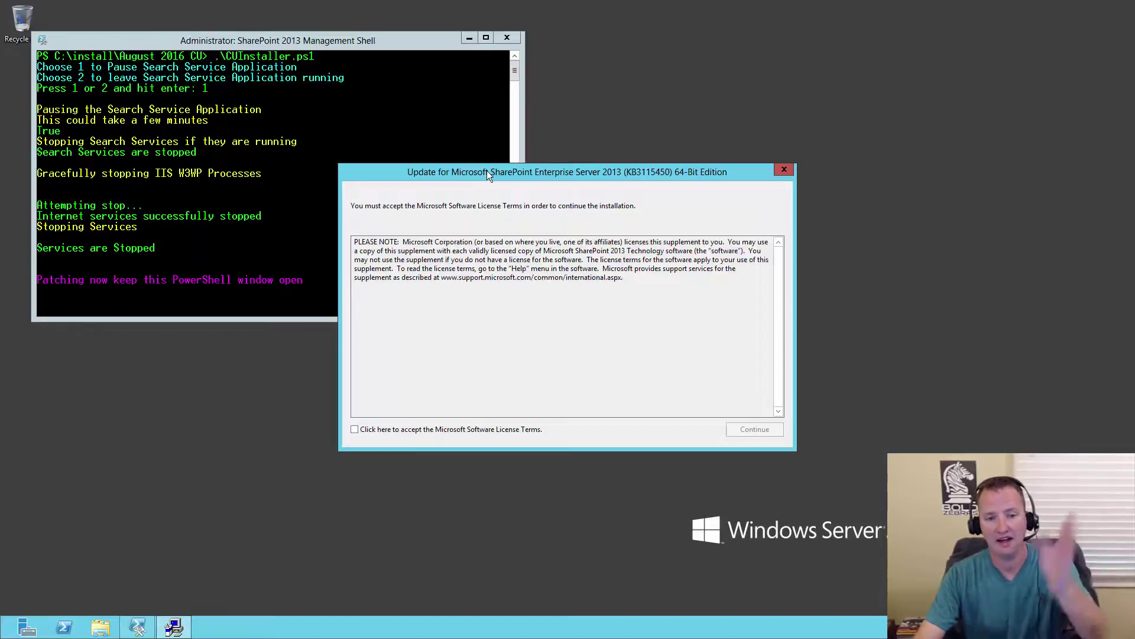
Step: Accept the KB3115450 license terms, install the update, and decline the reboot
{"action": "left_click", "coordinate": [407, 429]}
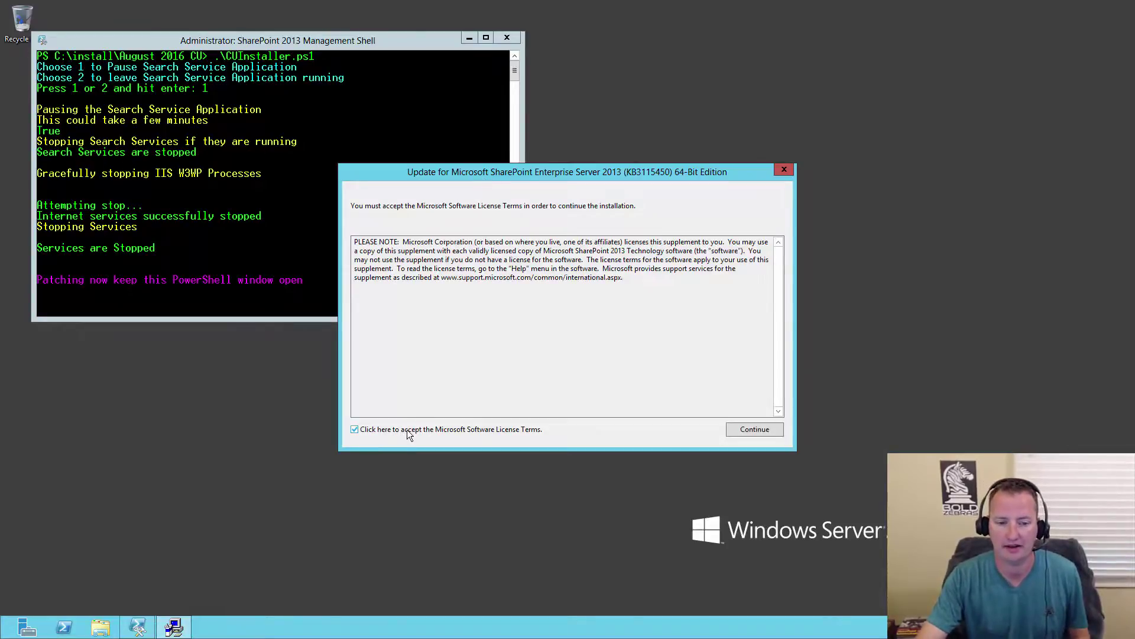
{"action": "left_click", "coordinate": [748, 431]}
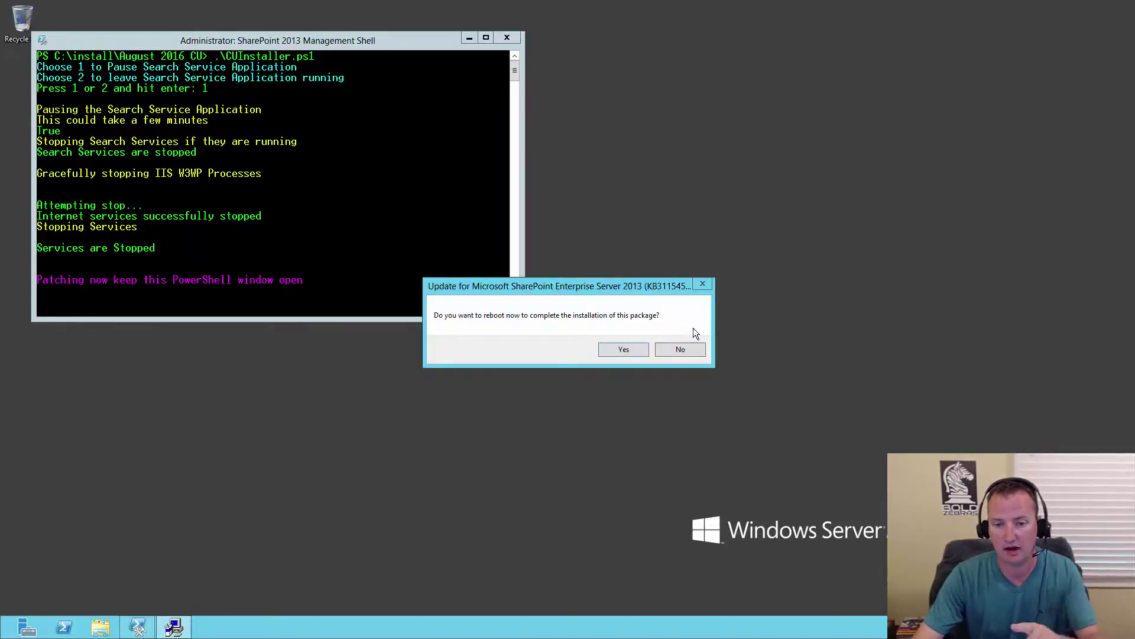
{"action": "left_click", "coordinate": [672, 349]}
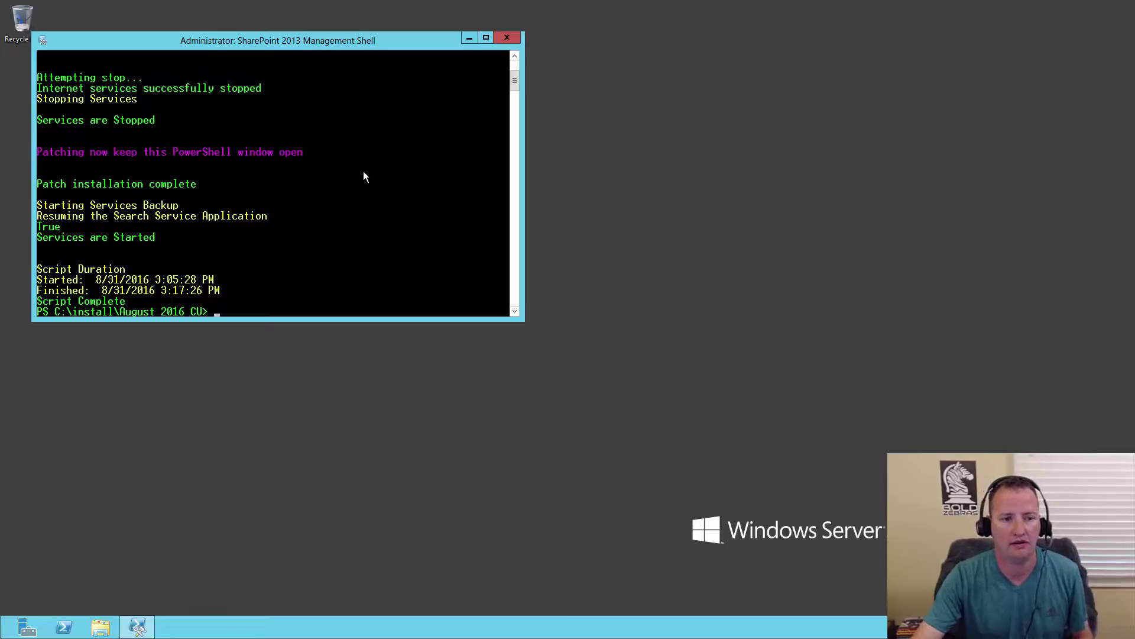
Step: Close the Management Shell window once the script reports 'Script Complete'
{"action": "left_click", "coordinate": [509, 40]}
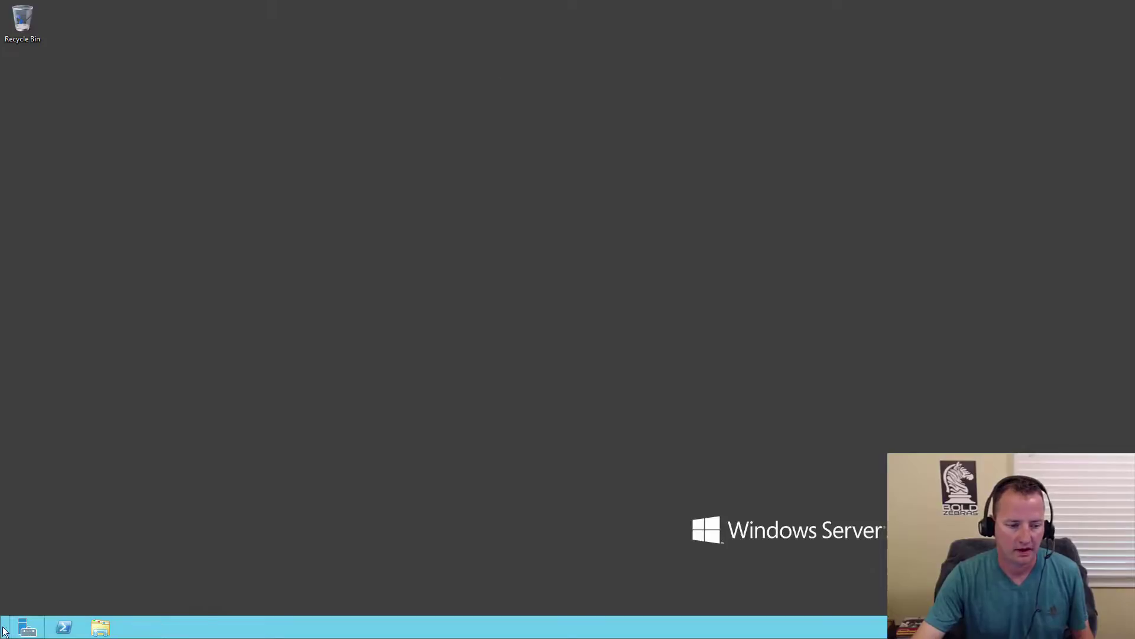
Step: Open the Settings panel from the Charms bar to start launching Central Administration
{"action": "mouse_move", "coordinate": [1134, 638]}
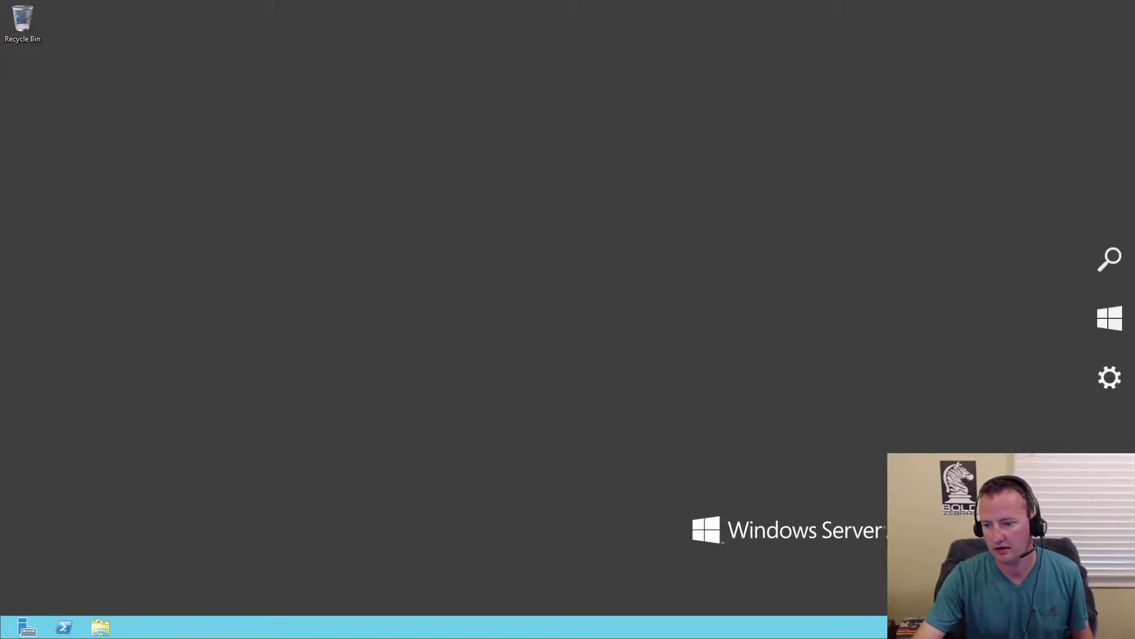
{"action": "left_click", "coordinate": [1114, 395]}
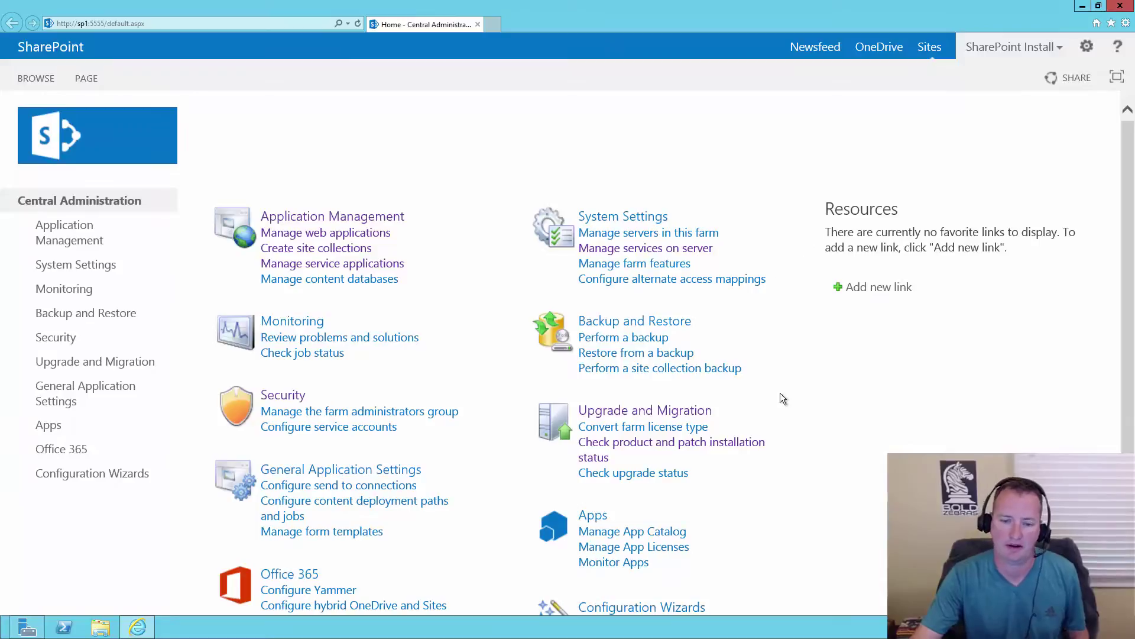
Step: Confirm KB3115450 shows Installed in patch status, then review database status showing upgrades recommended
{"action": "left_click", "coordinate": [714, 445]}
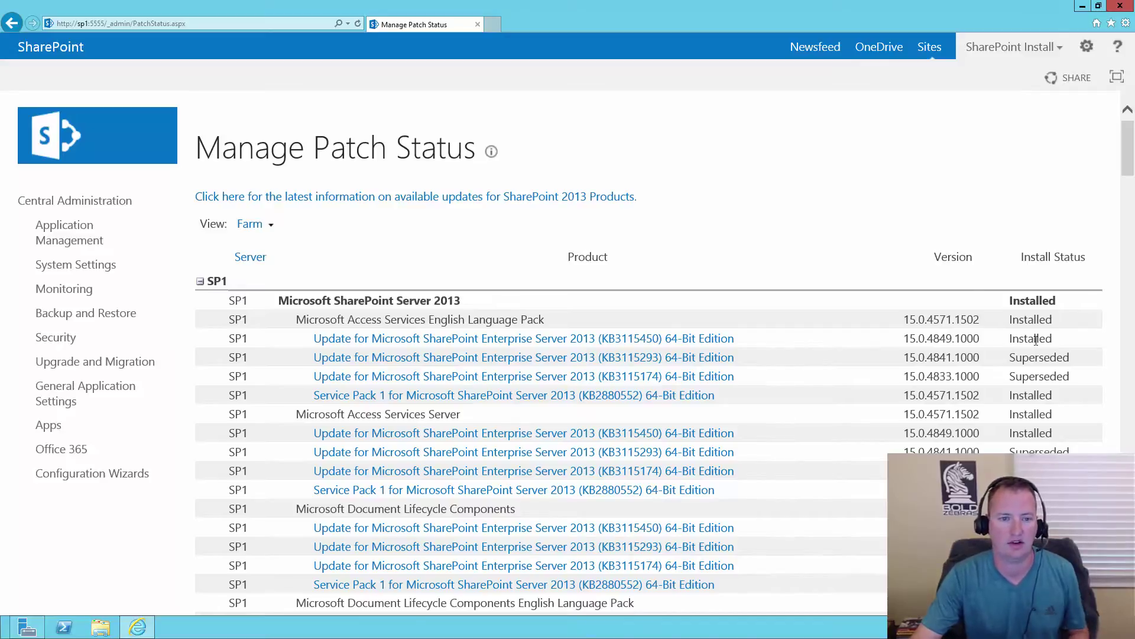
{"action": "left_click", "coordinate": [19, 21]}
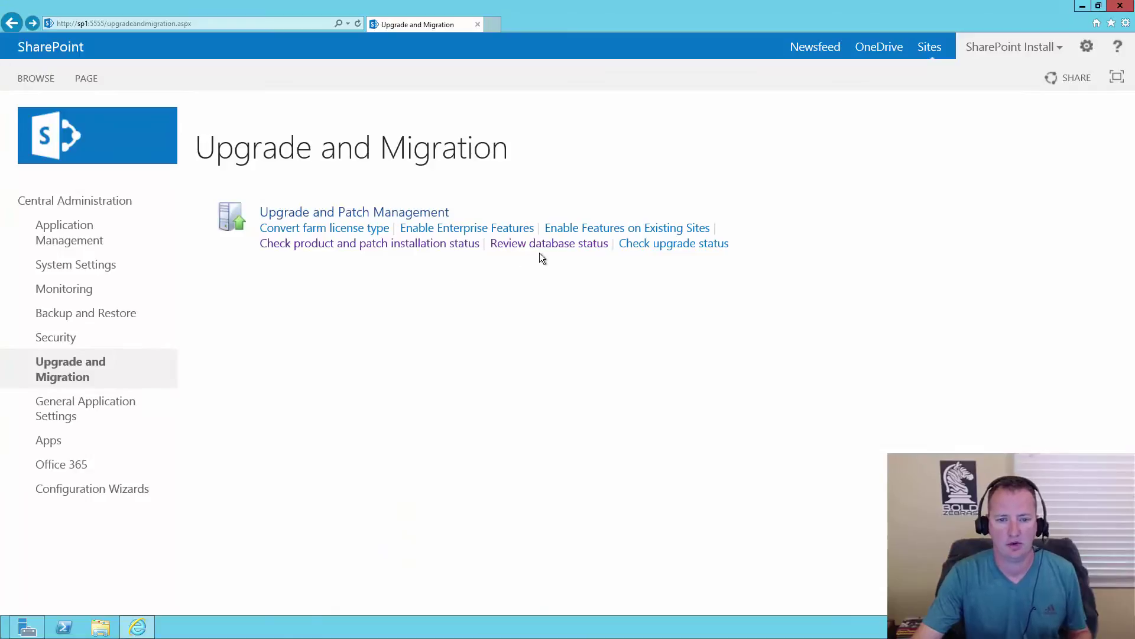
{"action": "left_click", "coordinate": [559, 247]}
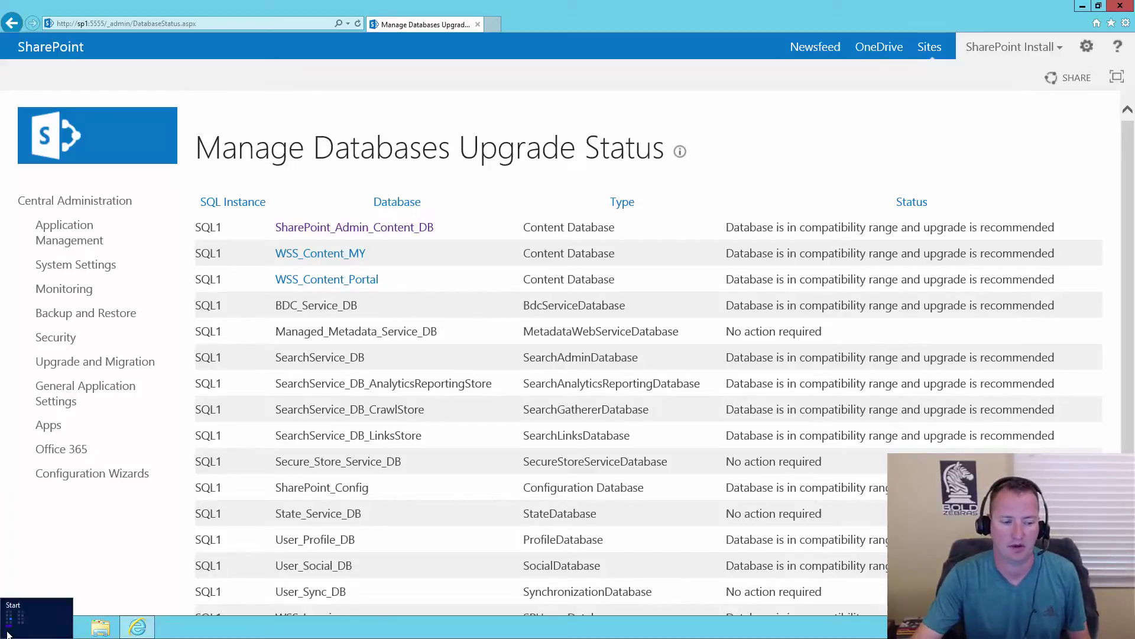
{"action": "left_click", "coordinate": [5, 634]}
Step: Launch the SharePoint 2013 Products Configuration Wizard as administrator, closing Internet Explorer and Server Manager
{"action": "left_click", "coordinate": [375, 373]}
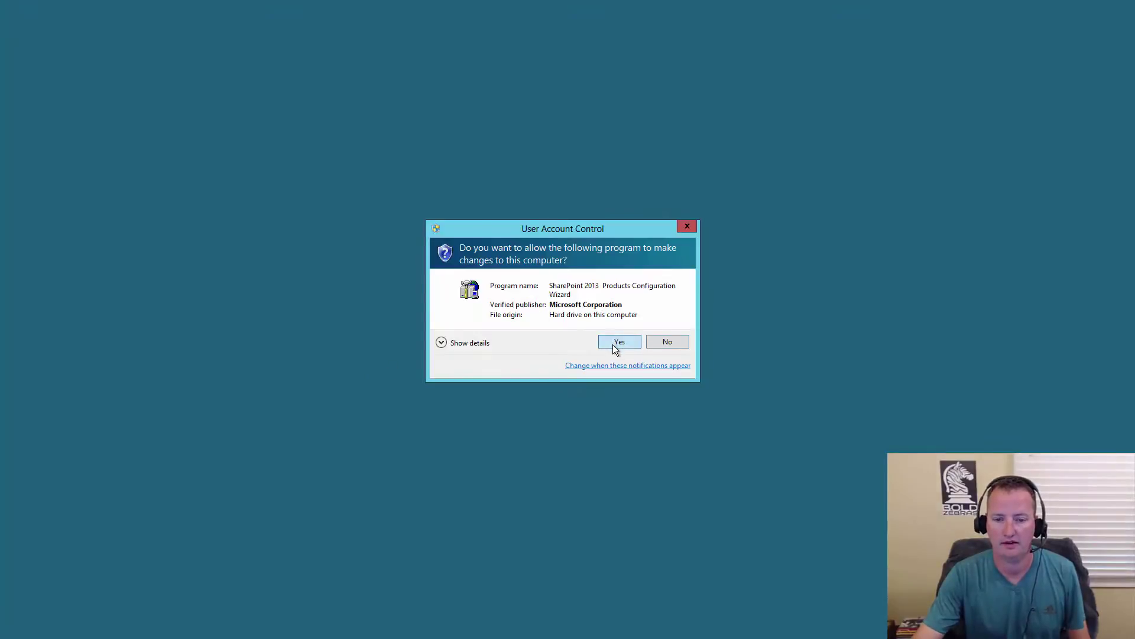
{"action": "left_click", "coordinate": [613, 345]}
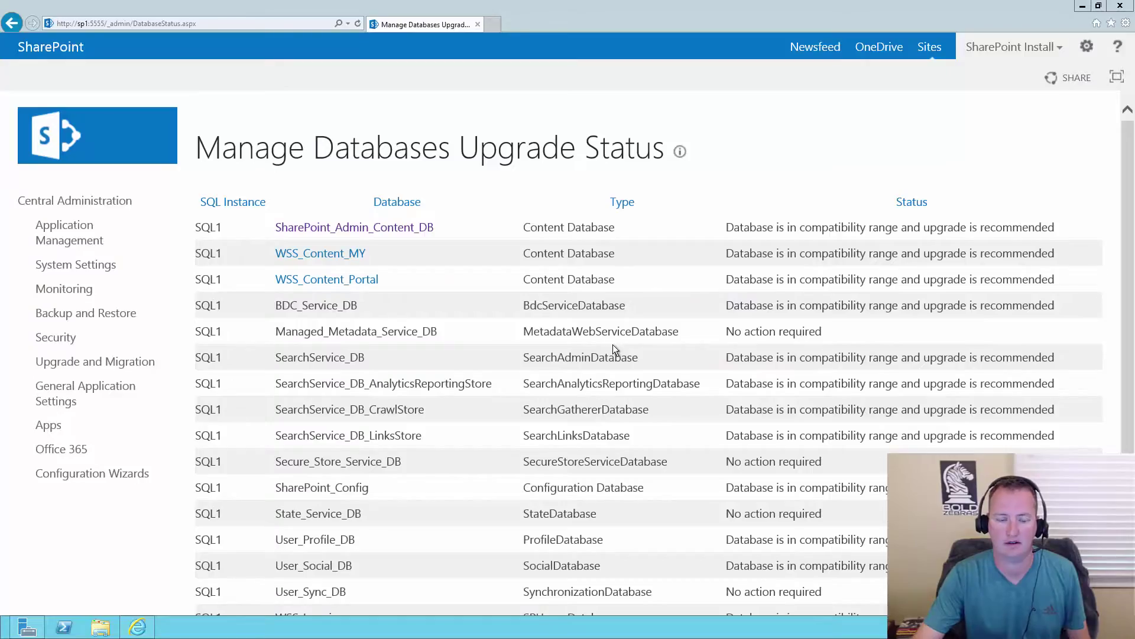
{"action": "left_click", "coordinate": [1108, 8]}
{"action": "left_click", "coordinate": [1119, 6]}
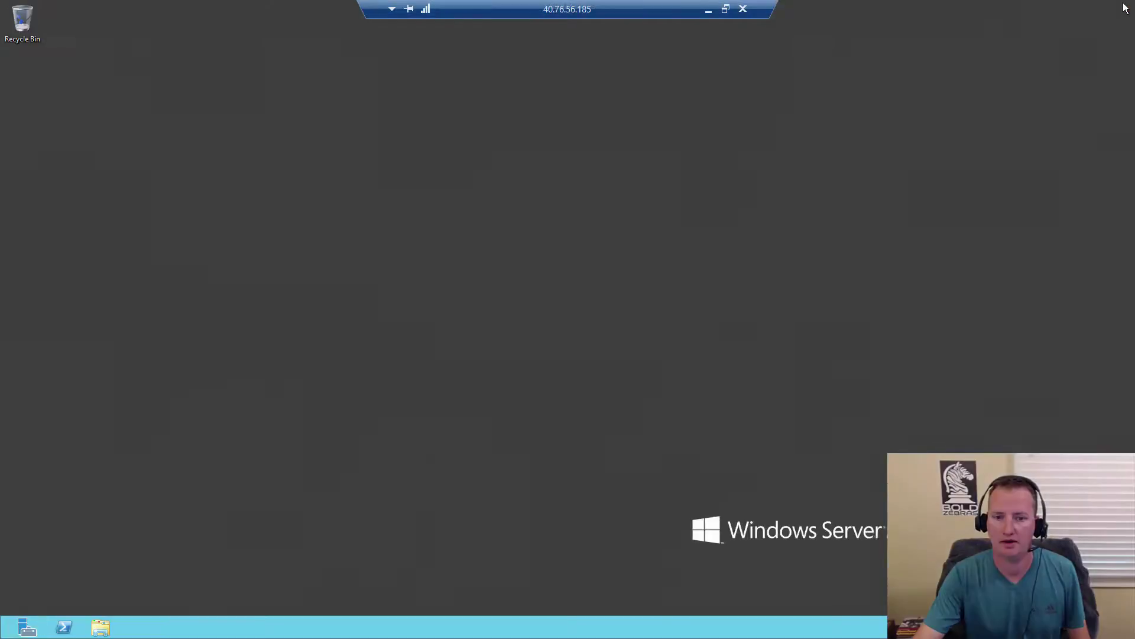
Step: Run the wizard, accepting the service restarts, to configure SharePoint_Config on SQL1 successfully
{"action": "left_click", "coordinate": [747, 253]}
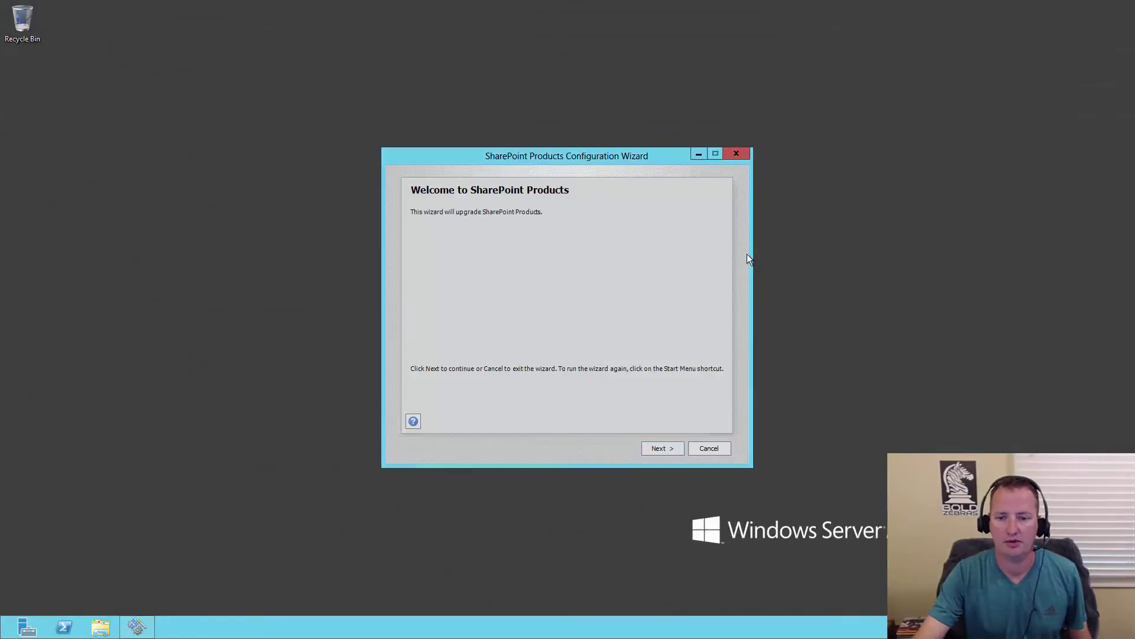
{"action": "left_click", "coordinate": [658, 448]}
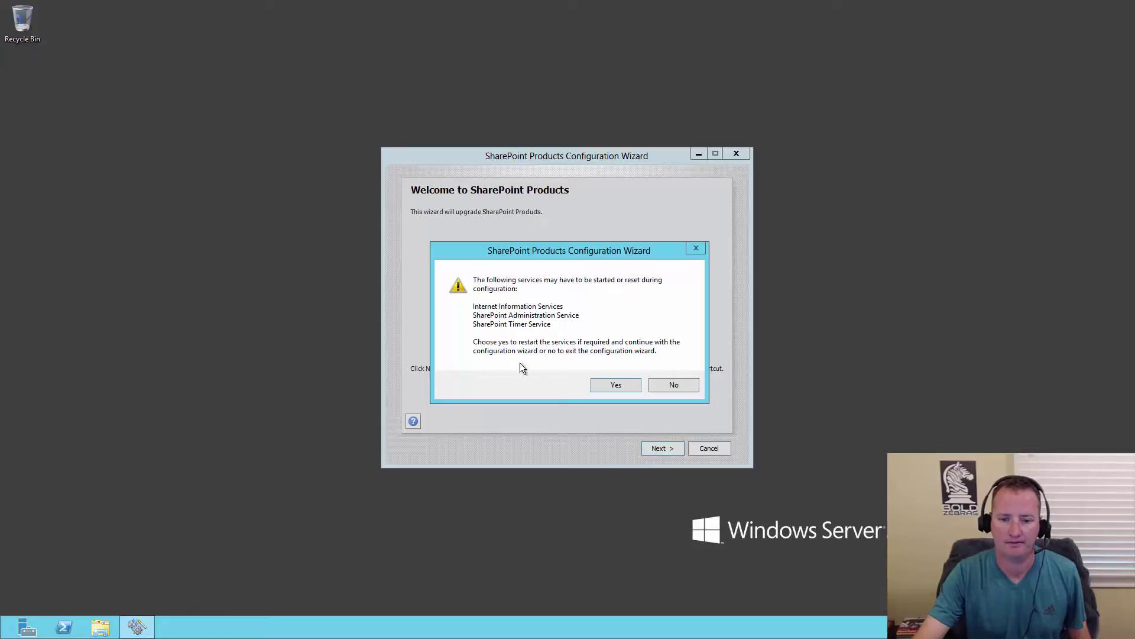
{"action": "left_click", "coordinate": [616, 386]}
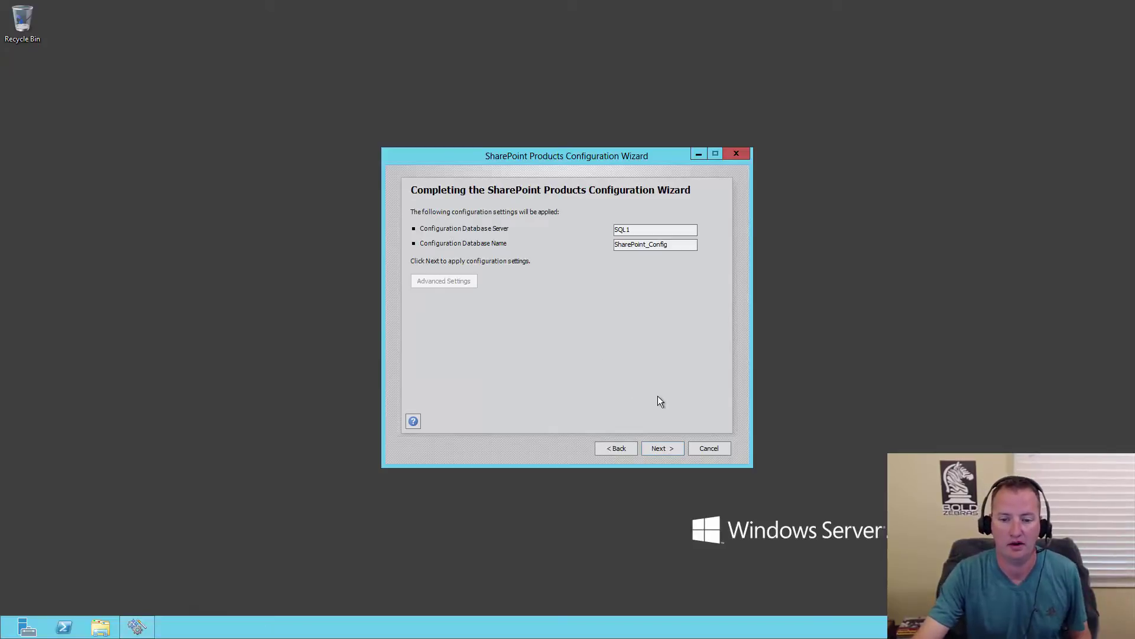
{"action": "left_click", "coordinate": [665, 449]}
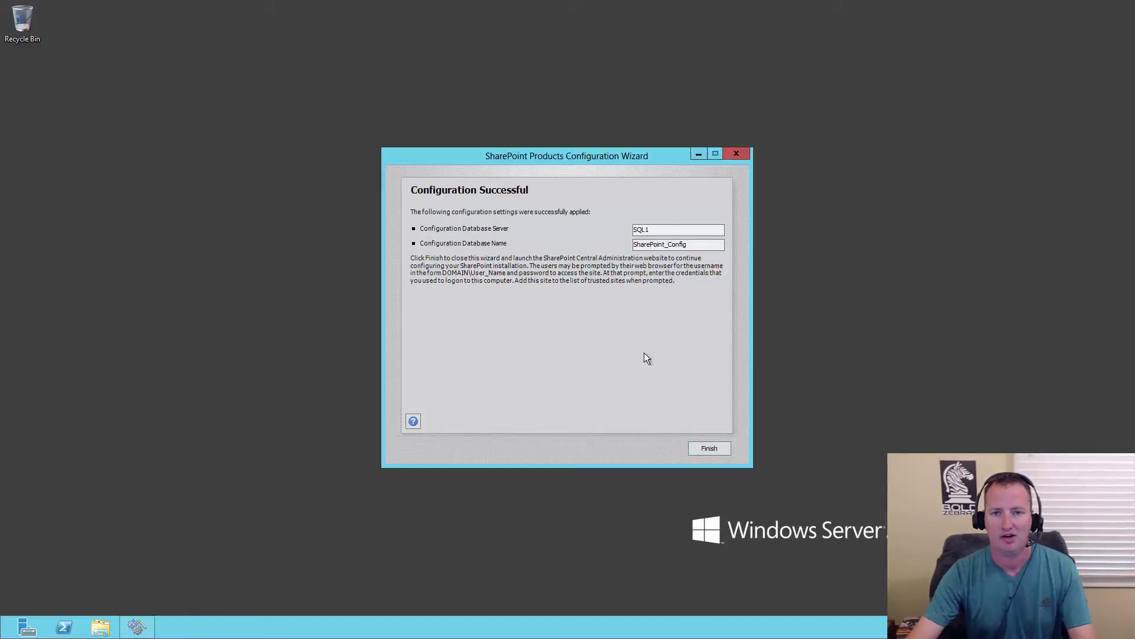
Step: Finish the wizard and check Upgrade and Migration > Review database status in Central Administration
{"action": "left_click", "coordinate": [710, 448]}
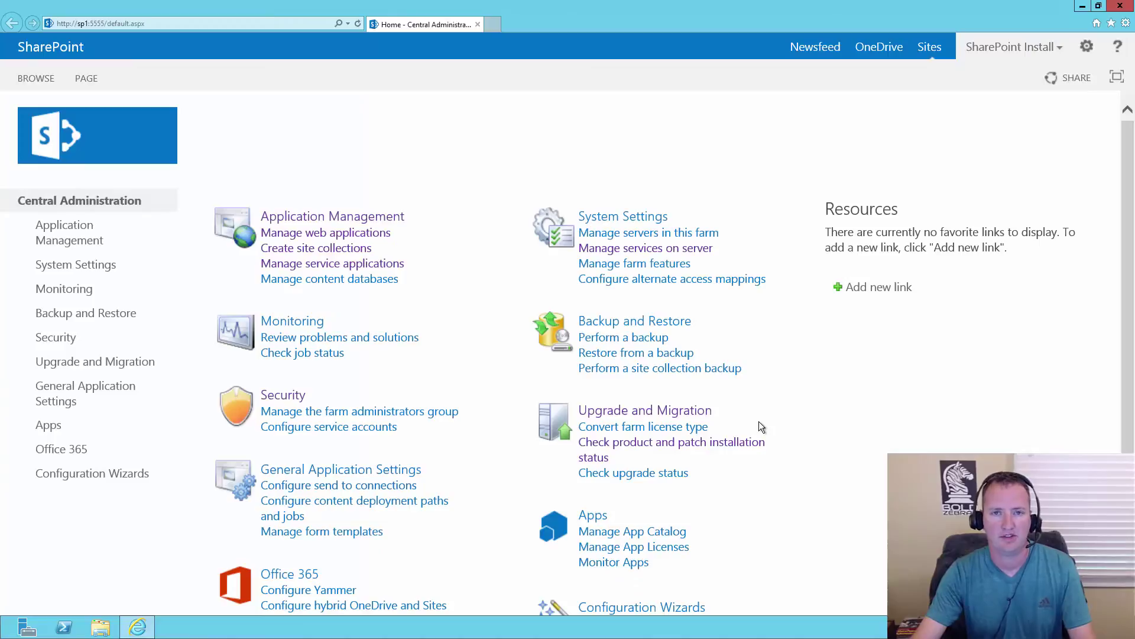
{"action": "left_click", "coordinate": [697, 414]}
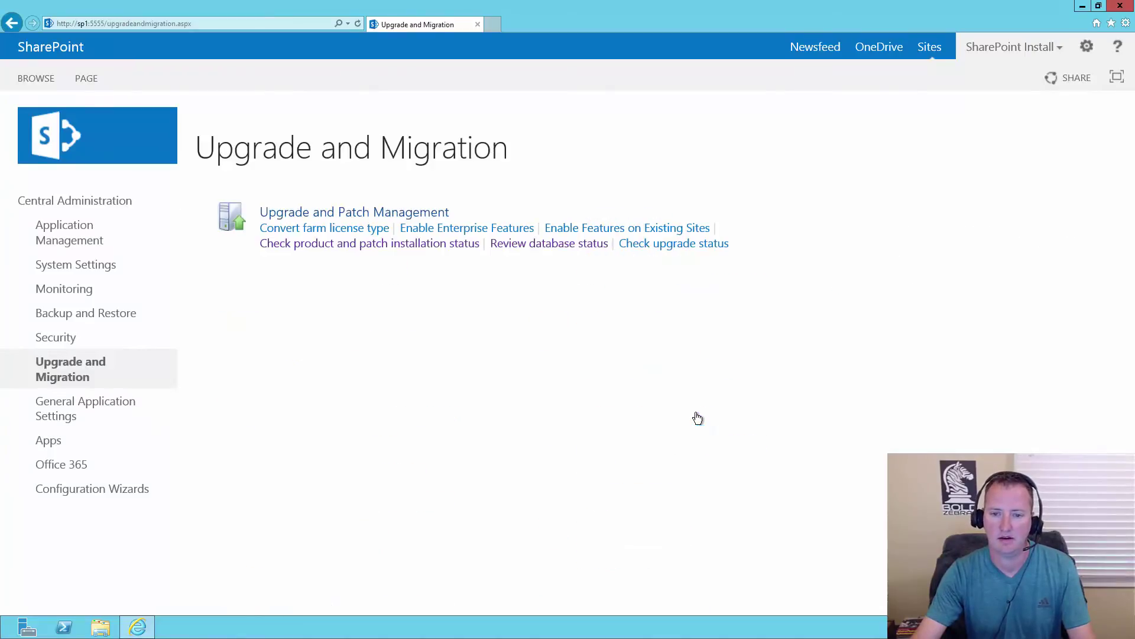
{"action": "left_click", "coordinate": [584, 253]}
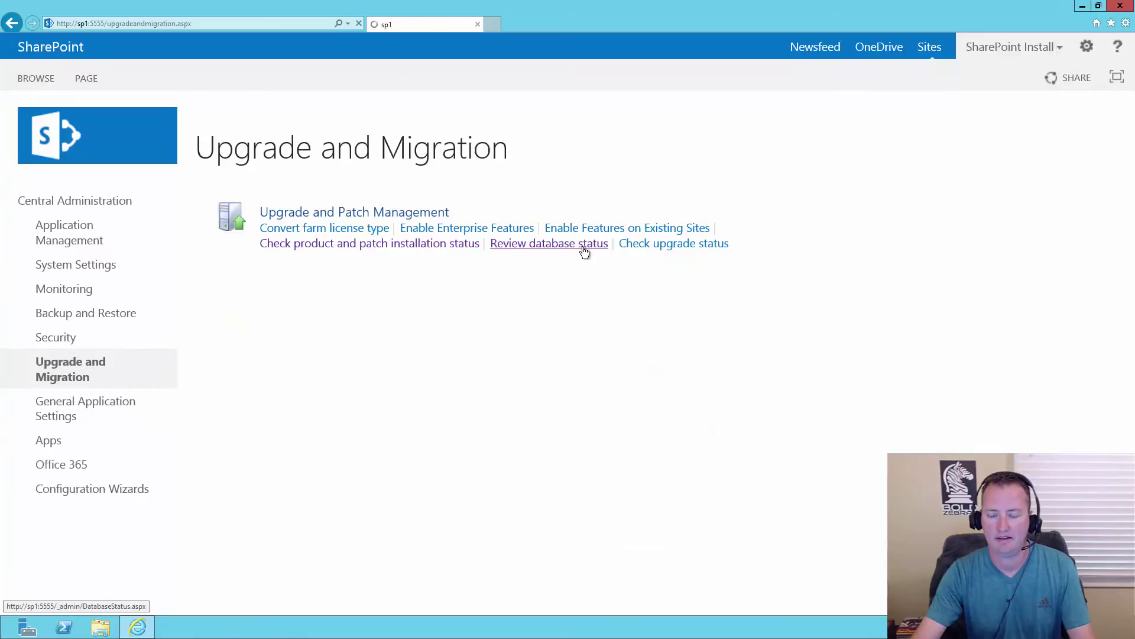